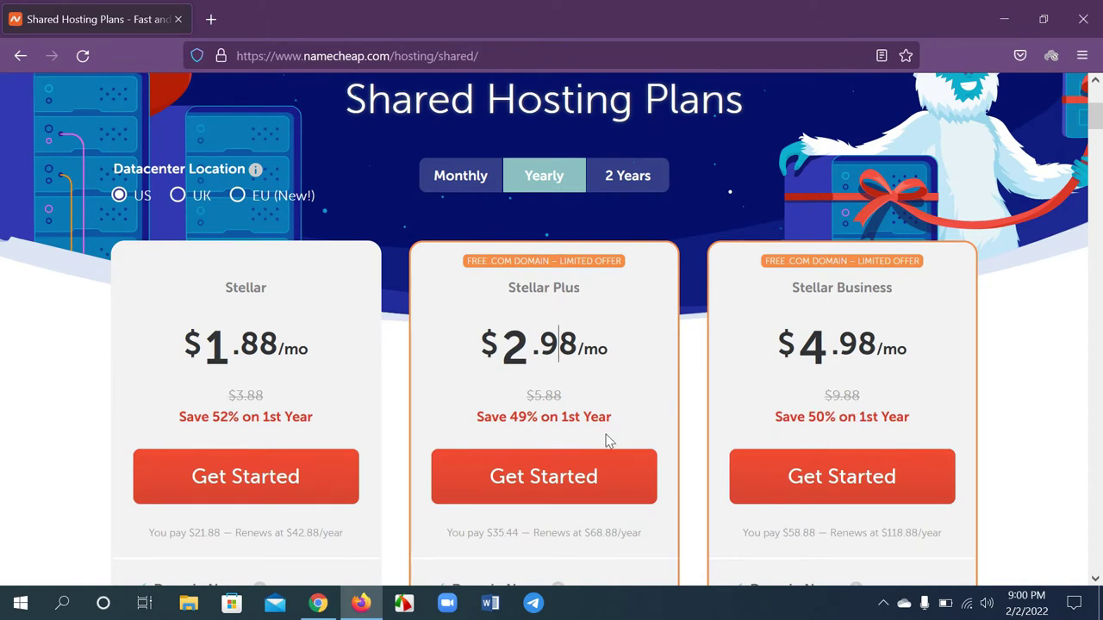
View the hosting plan prices on 2-year billing
click(623, 185)
scroll(619, 301, down, 1)
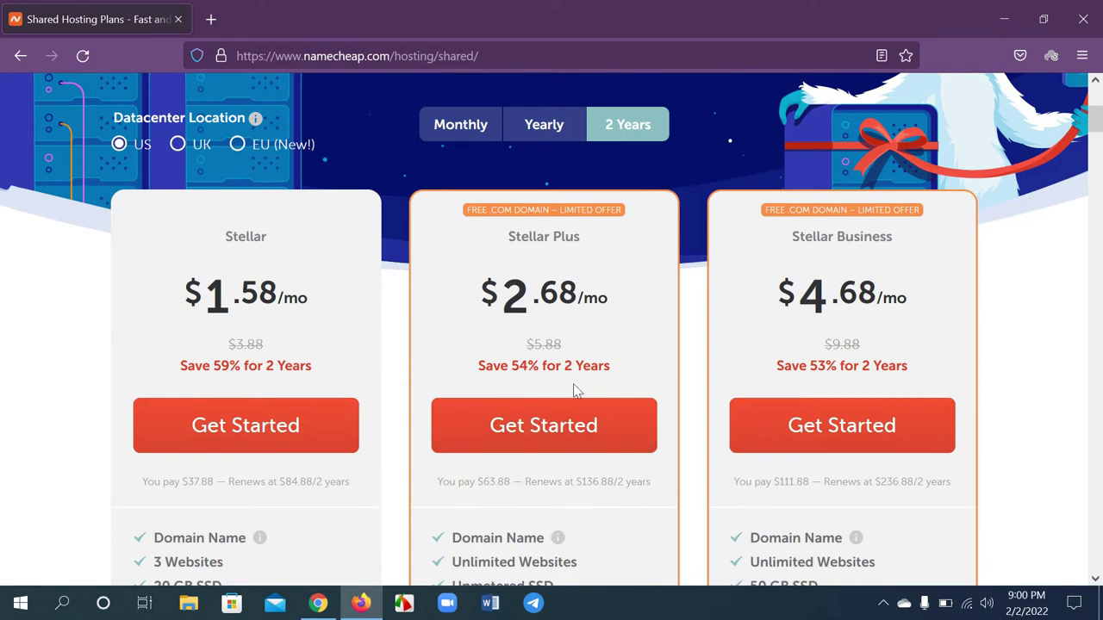
scroll(594, 344, up, 2)
Switch back to yearly pricing and start ordering the Stellar Business plan
click(541, 224)
scroll(547, 222, down, 2)
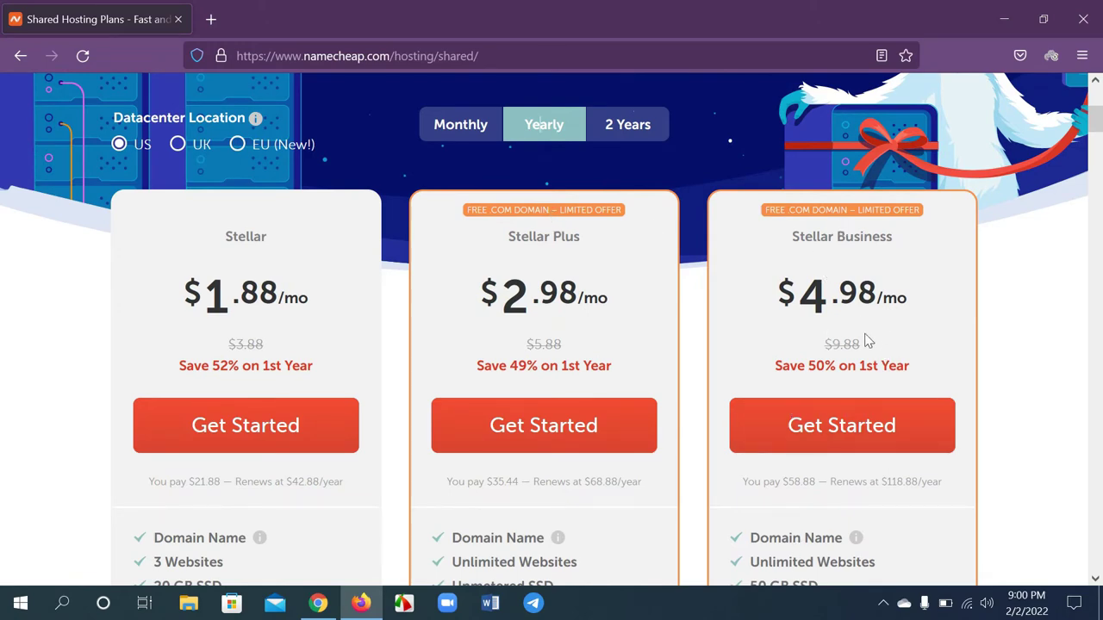
scroll(865, 343, down, 2)
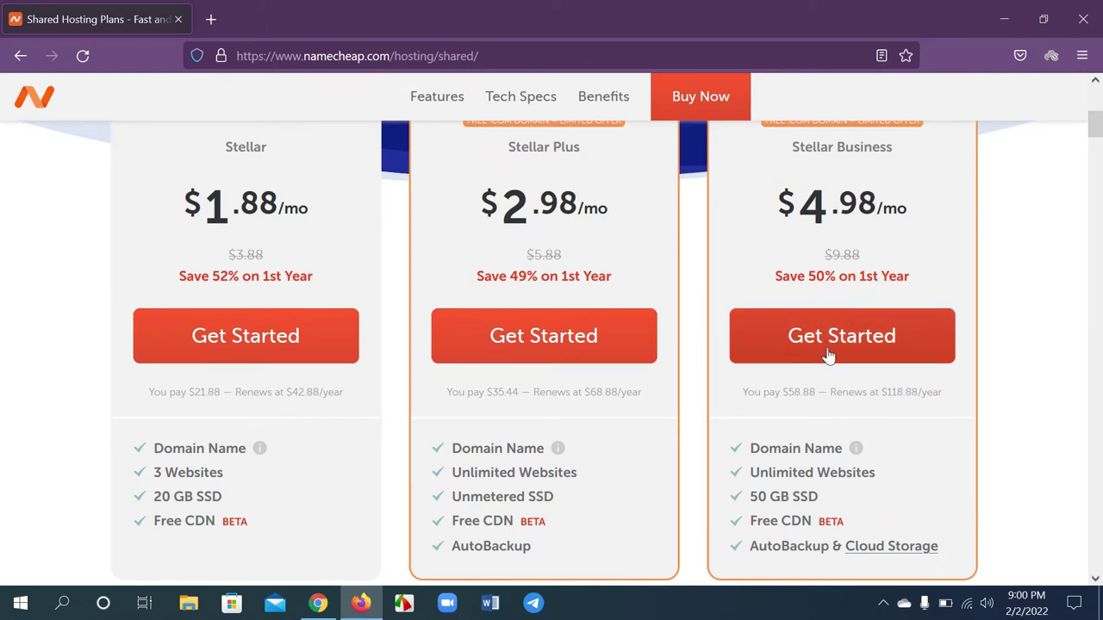
scroll(827, 355, up, 2)
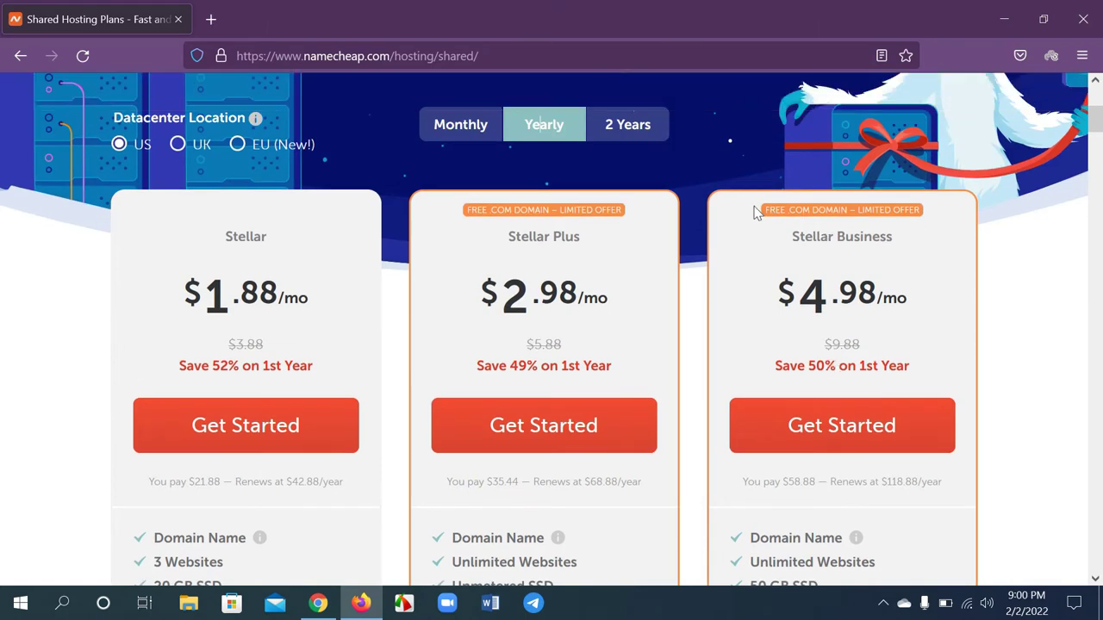
drag(758, 215, 919, 216)
click(920, 215)
scroll(858, 291, down, 2)
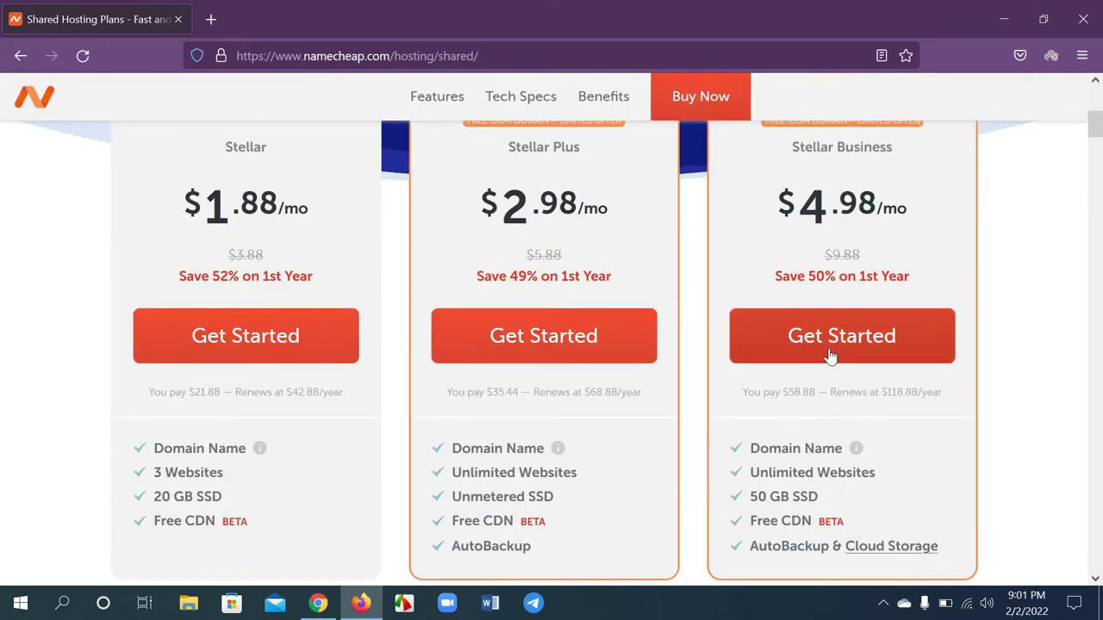
click(829, 340)
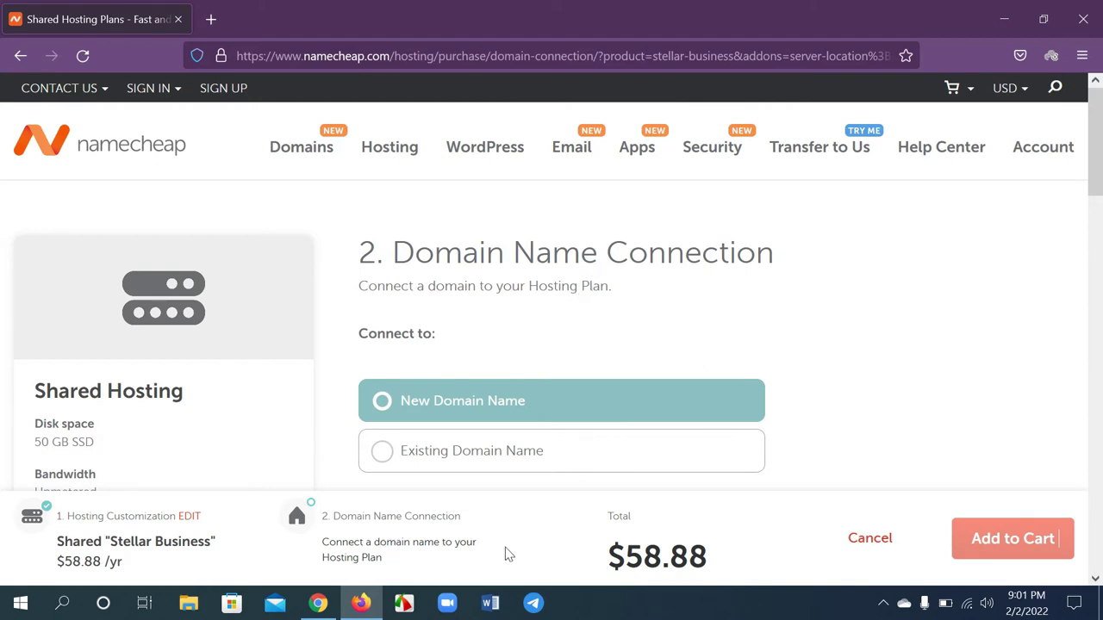
Try the Existing Domain Name option on the Domain Name Connection step
drag(383, 252, 683, 253)
click(667, 253)
scroll(519, 315, down, 2)
scroll(411, 242, up, 1)
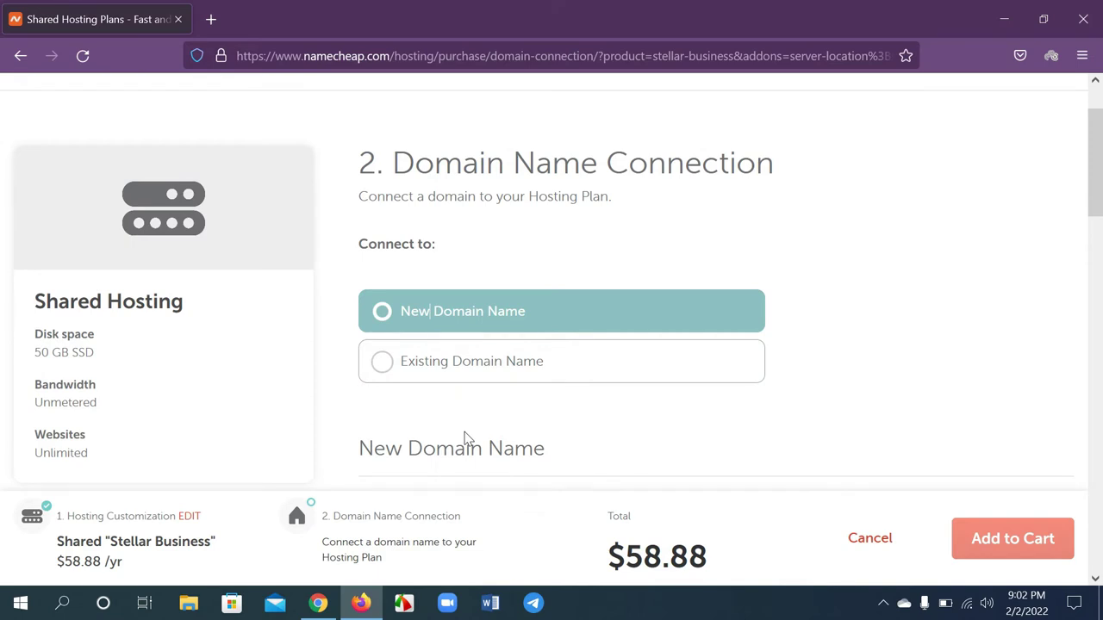
click(383, 380)
scroll(487, 391, down, 1)
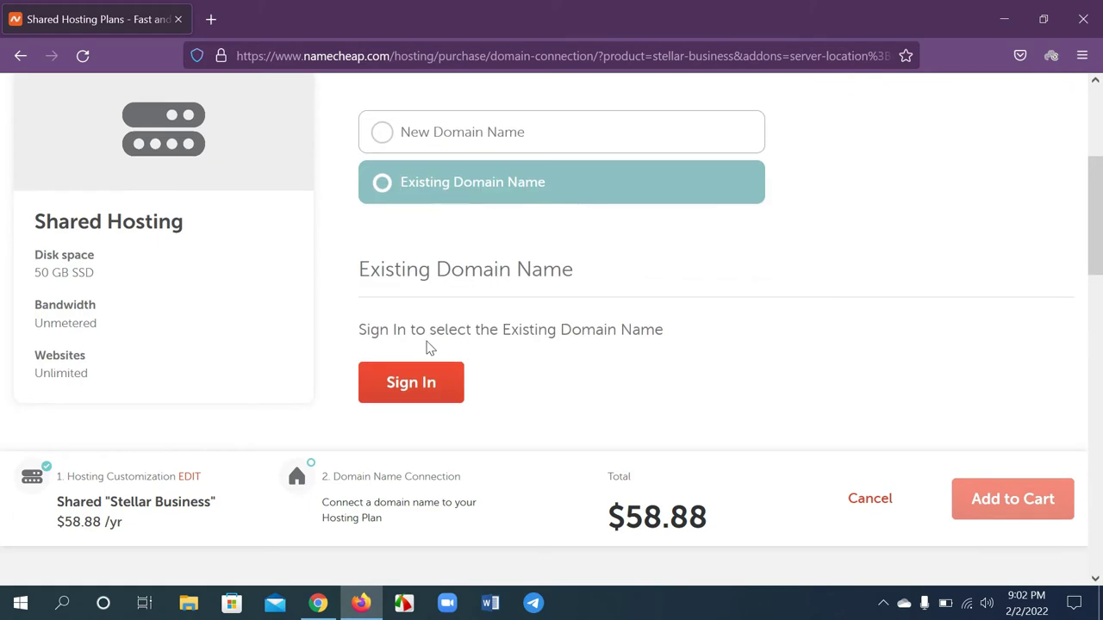
scroll(485, 322, up, 2)
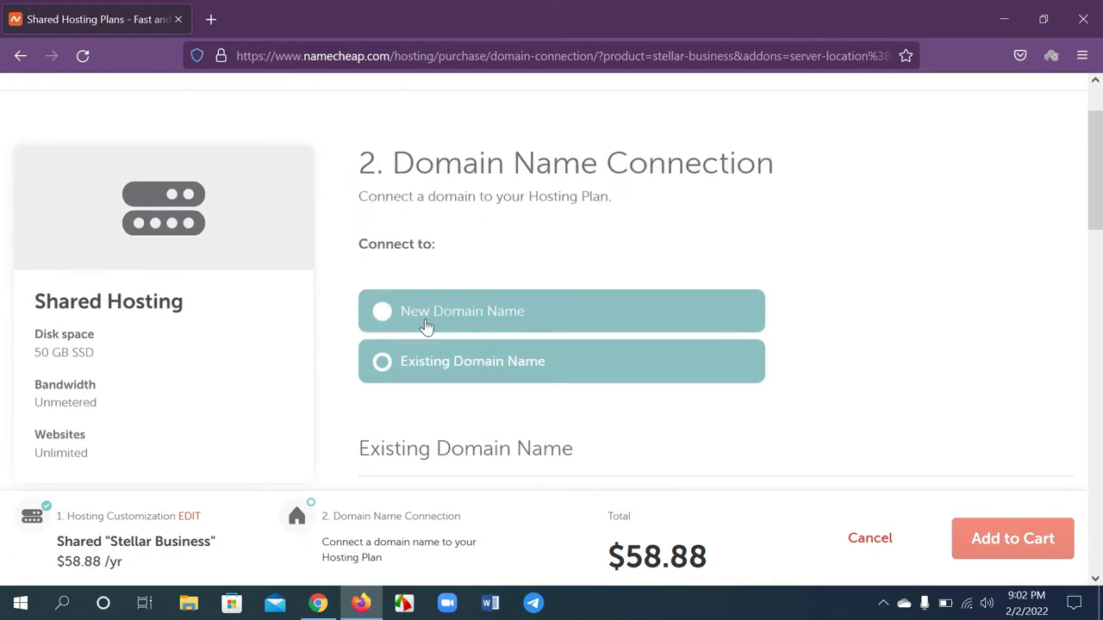
scroll(425, 325, down, 1)
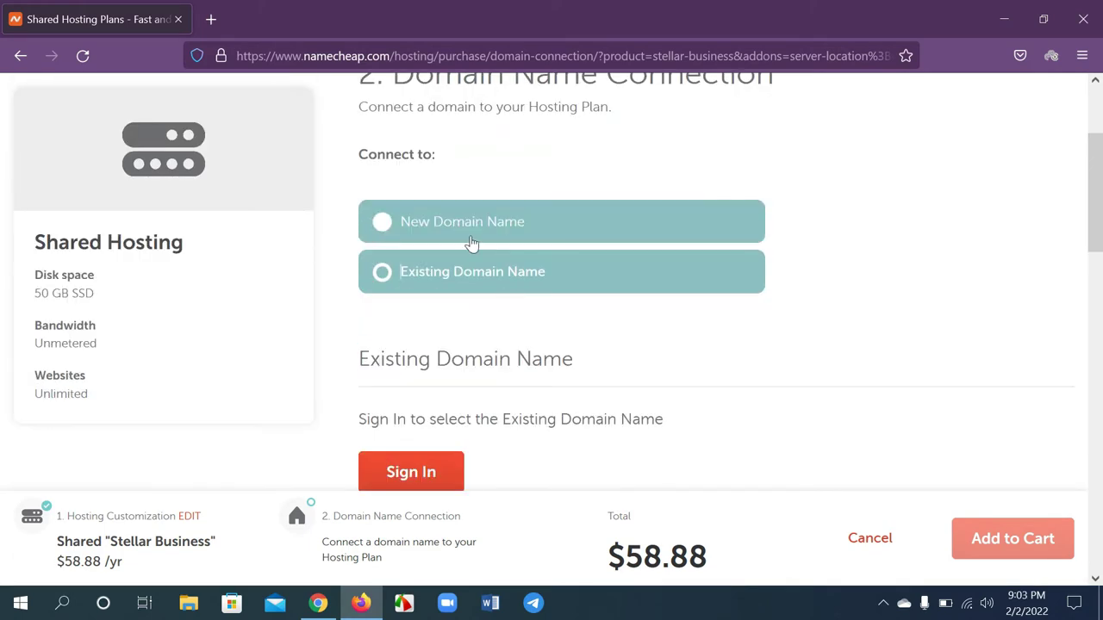
Switch to New Domain Name and bring up the New Purchase search box
click(392, 228)
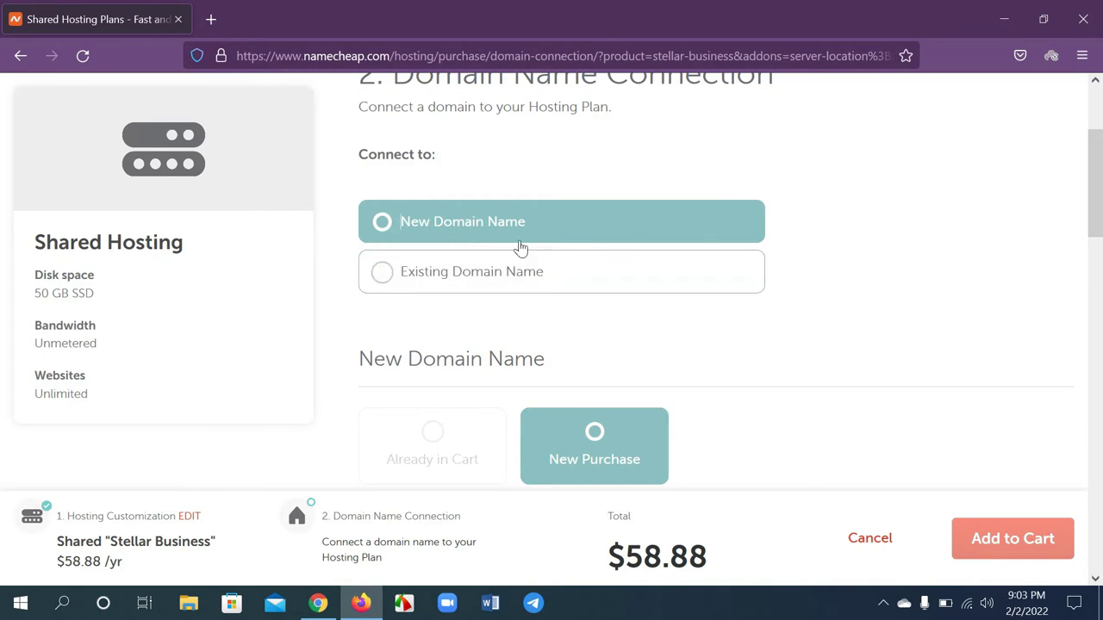
scroll(622, 393, down, 1)
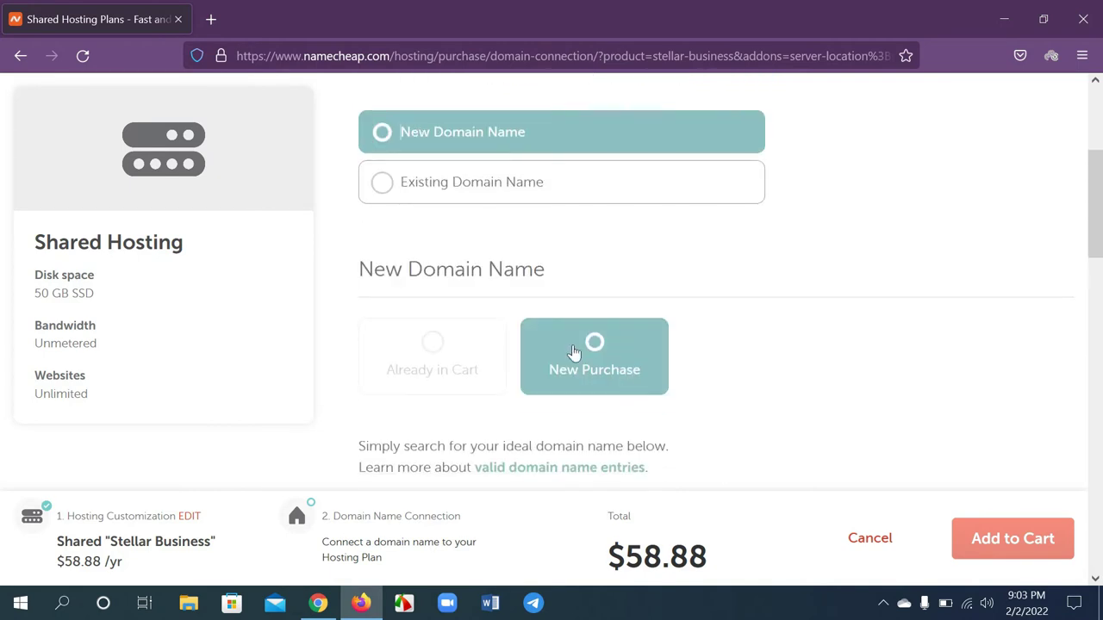
scroll(526, 327, up, 1)
scroll(583, 369, down, 3)
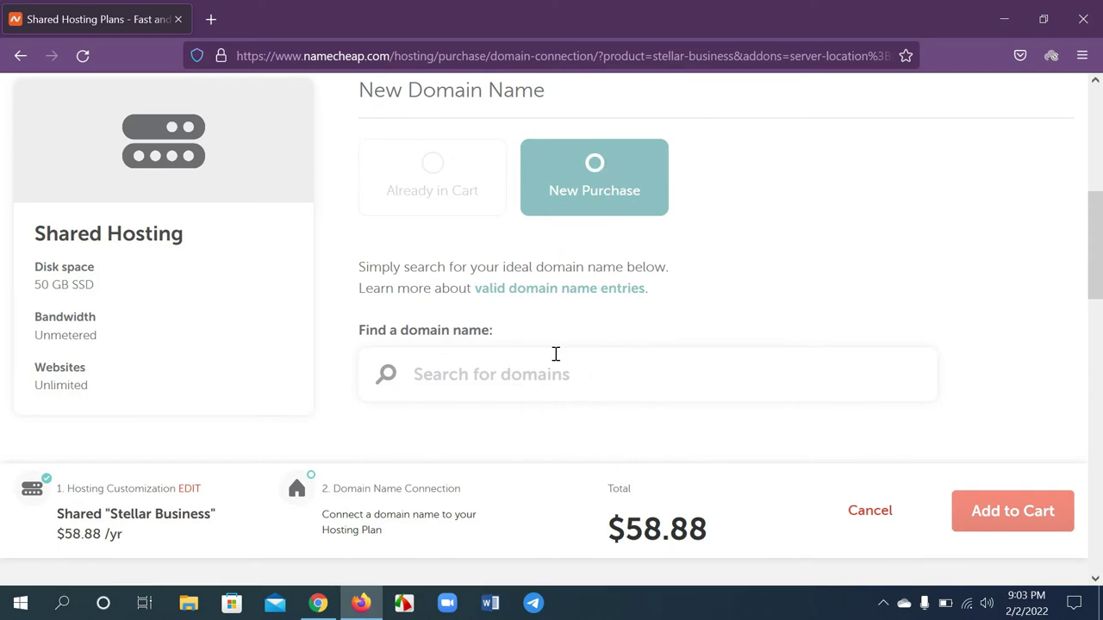
Search for the domain name 'Edunotice24'
click(502, 370)
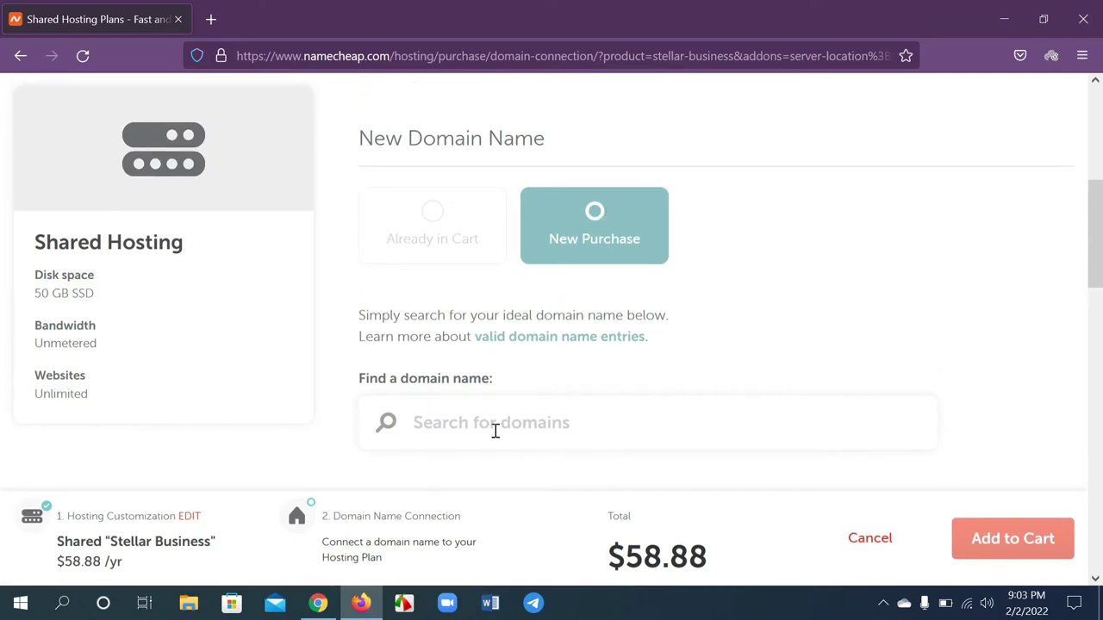
scroll(555, 402, down, 1)
scroll(555, 402, down, 1)
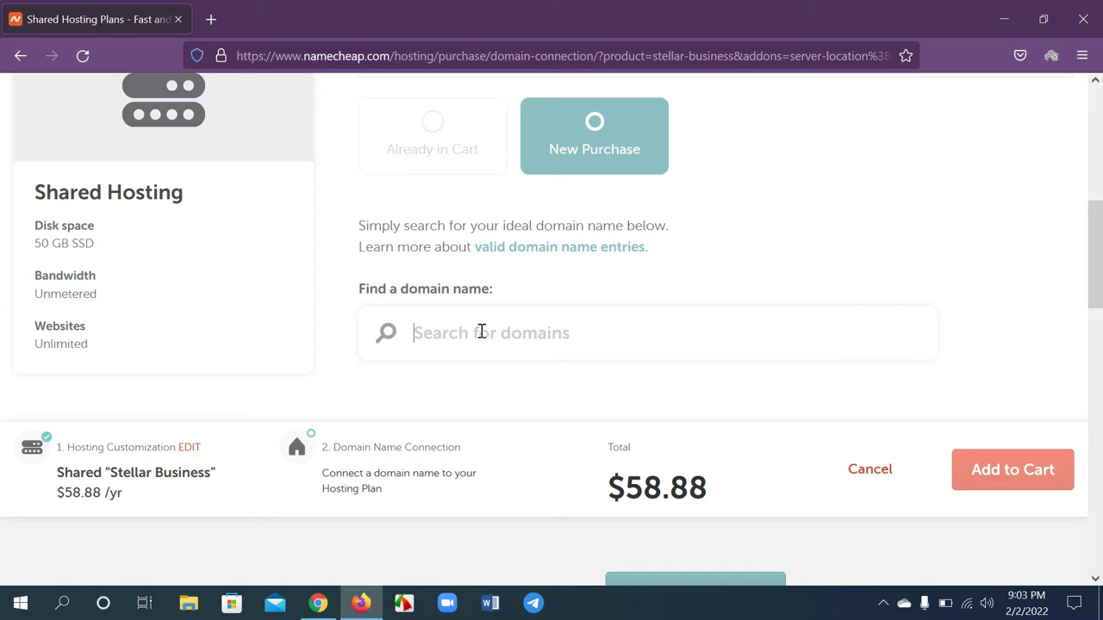
text(Edur)
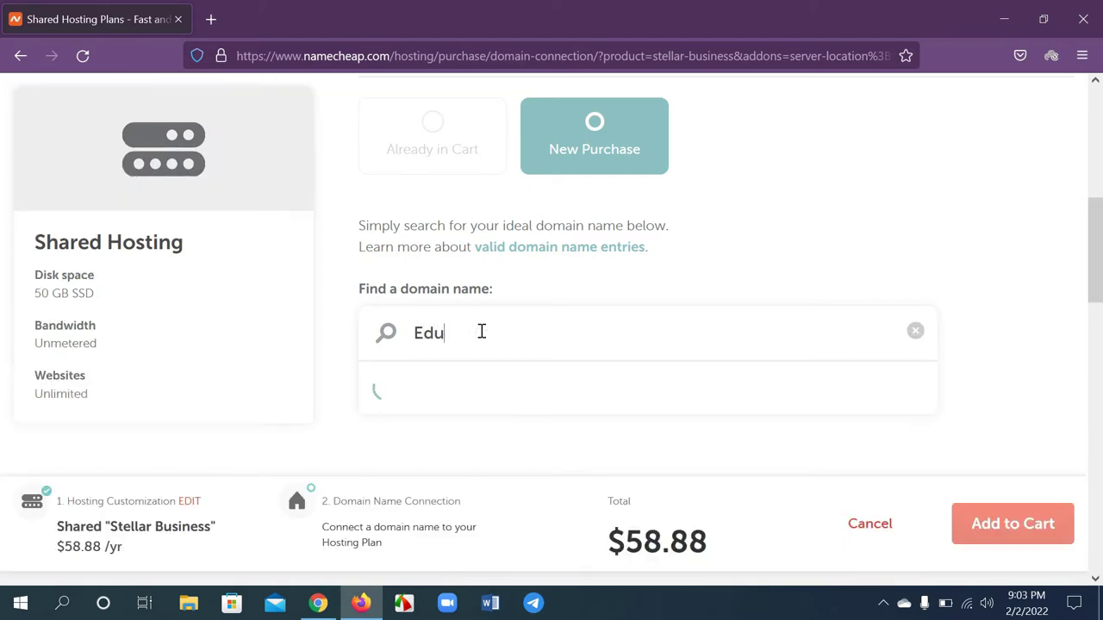
key(BackSpace)
text(notice24)
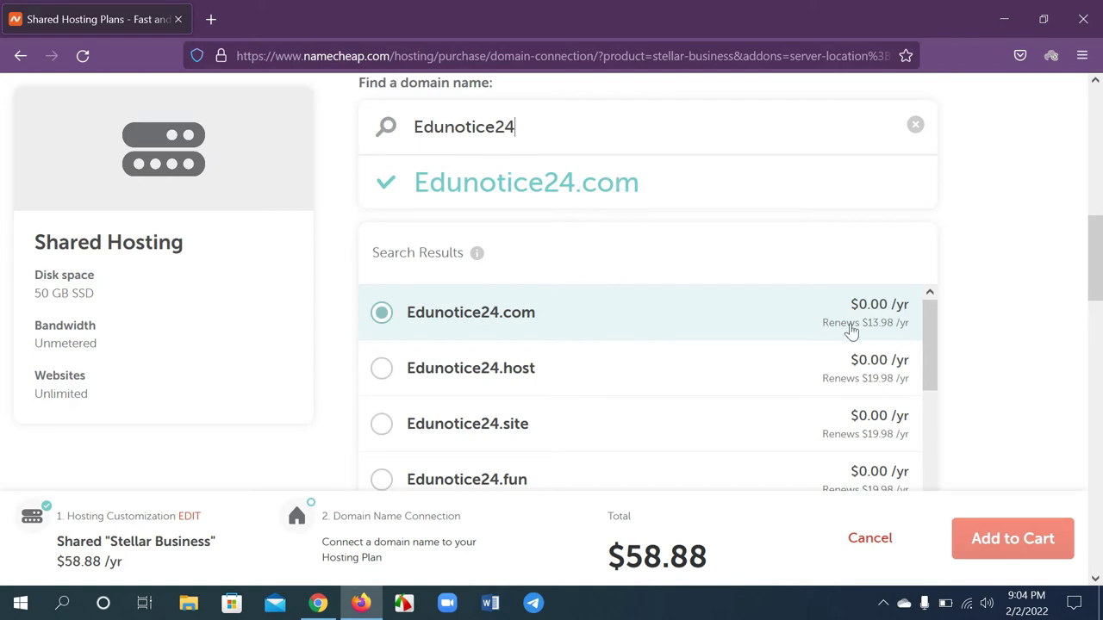
click(385, 325)
Connect Edunotice24.com to the hosting plan and add both to the cart
scroll(593, 410, down, 5)
scroll(793, 402, down, 10)
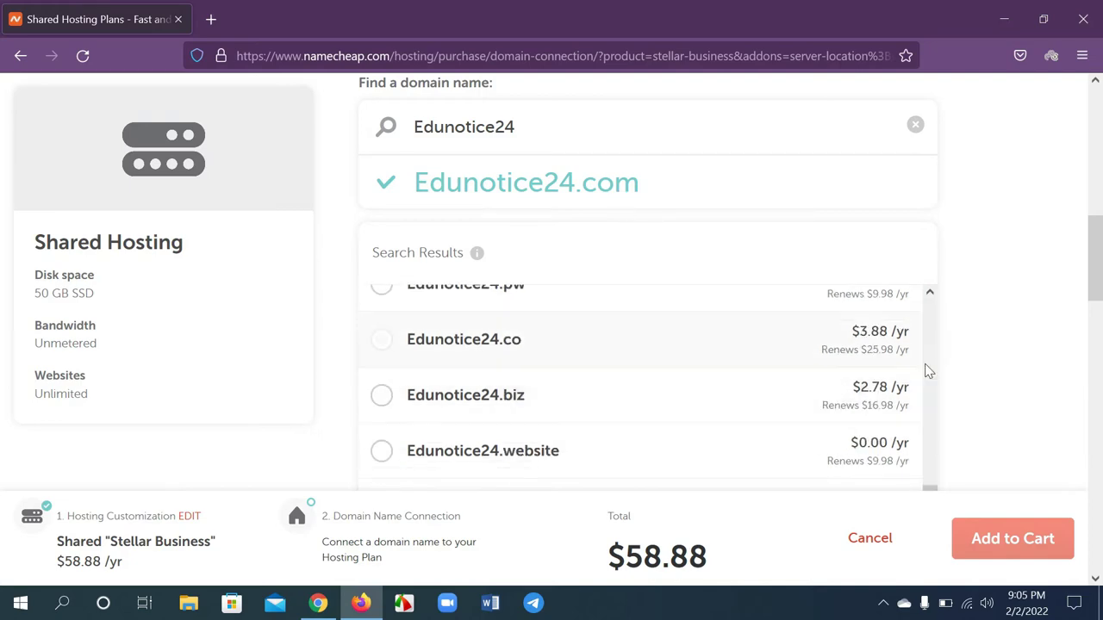
scroll(1024, 362, up, 3)
scroll(1021, 364, up, 1)
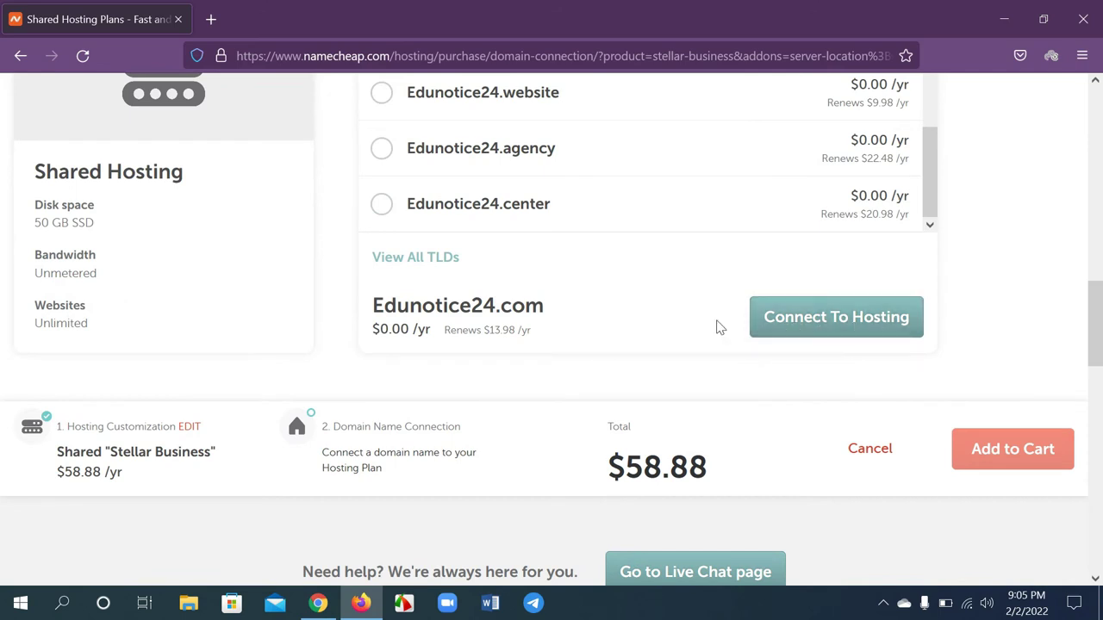
click(790, 326)
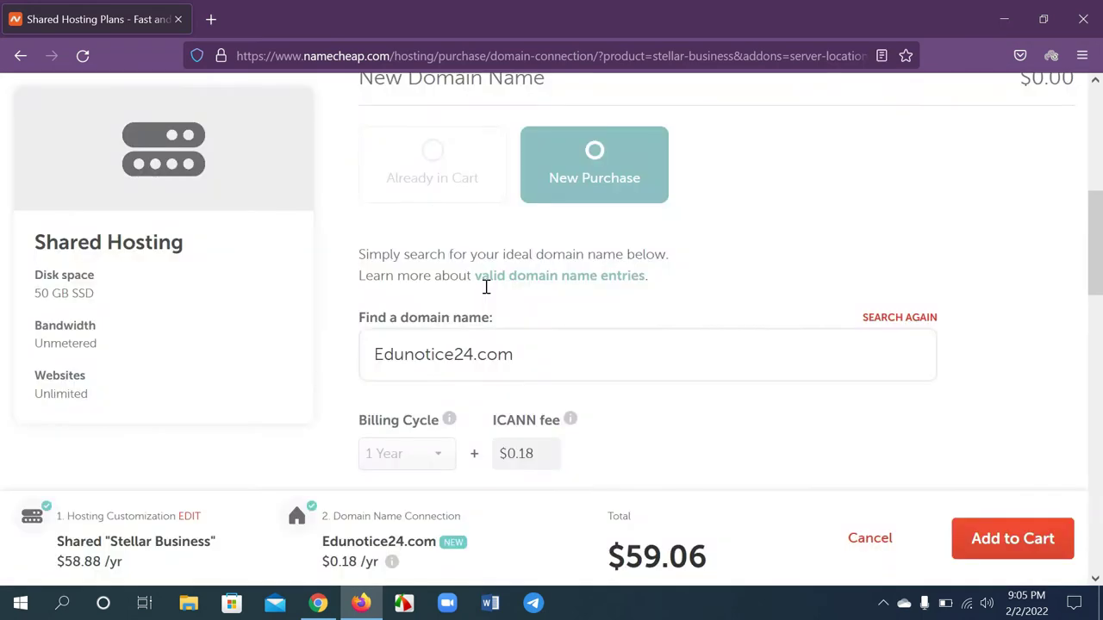
scroll(760, 286, down, 2)
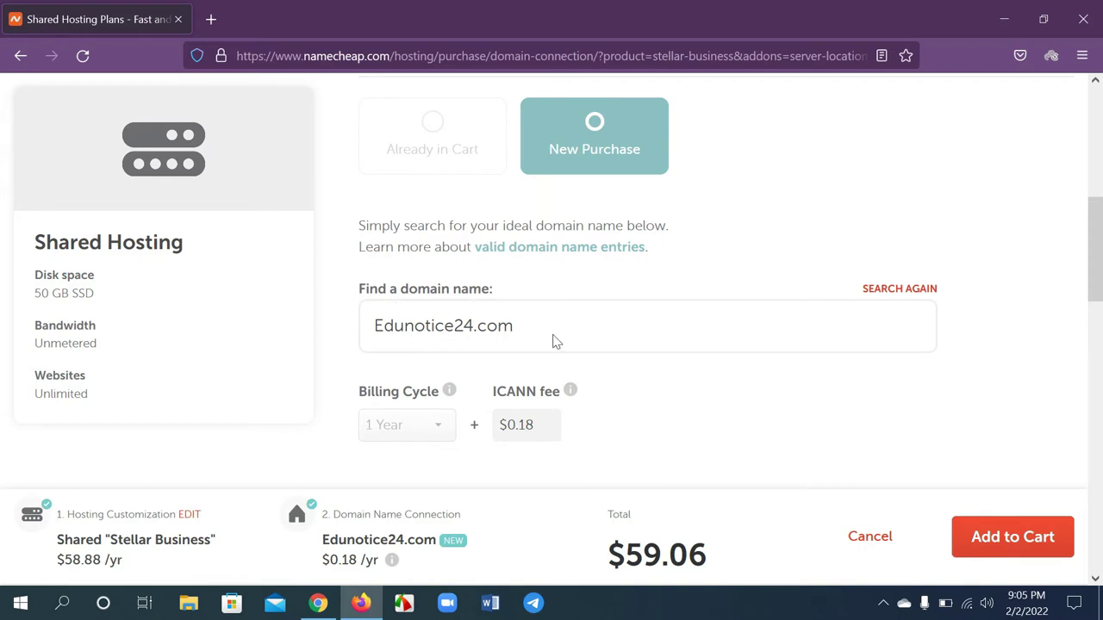
scroll(802, 376, down, 1)
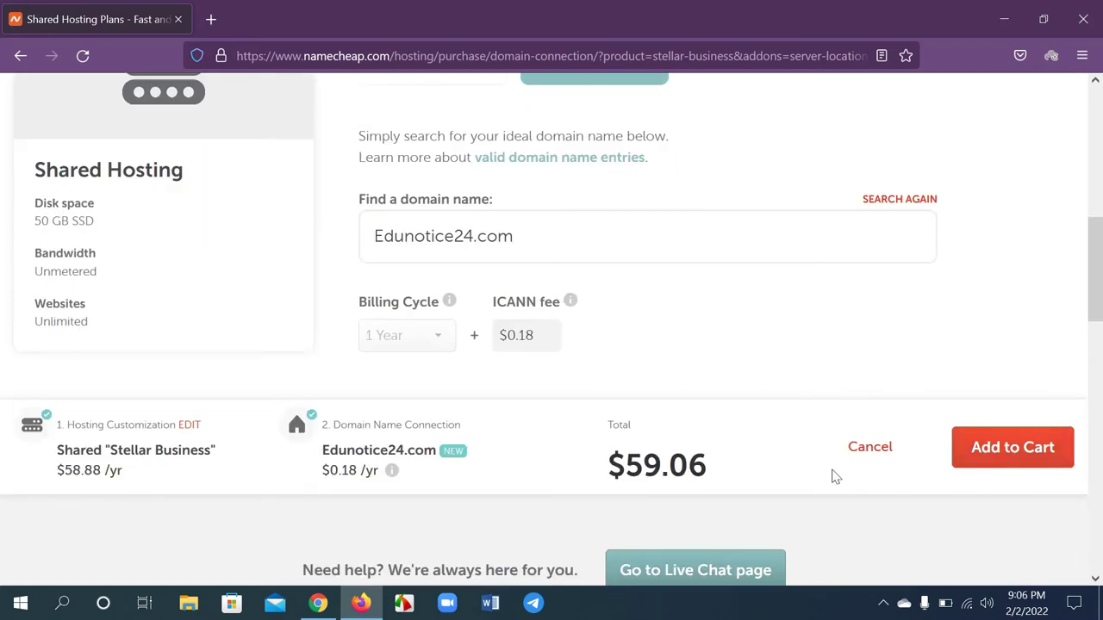
click(1035, 457)
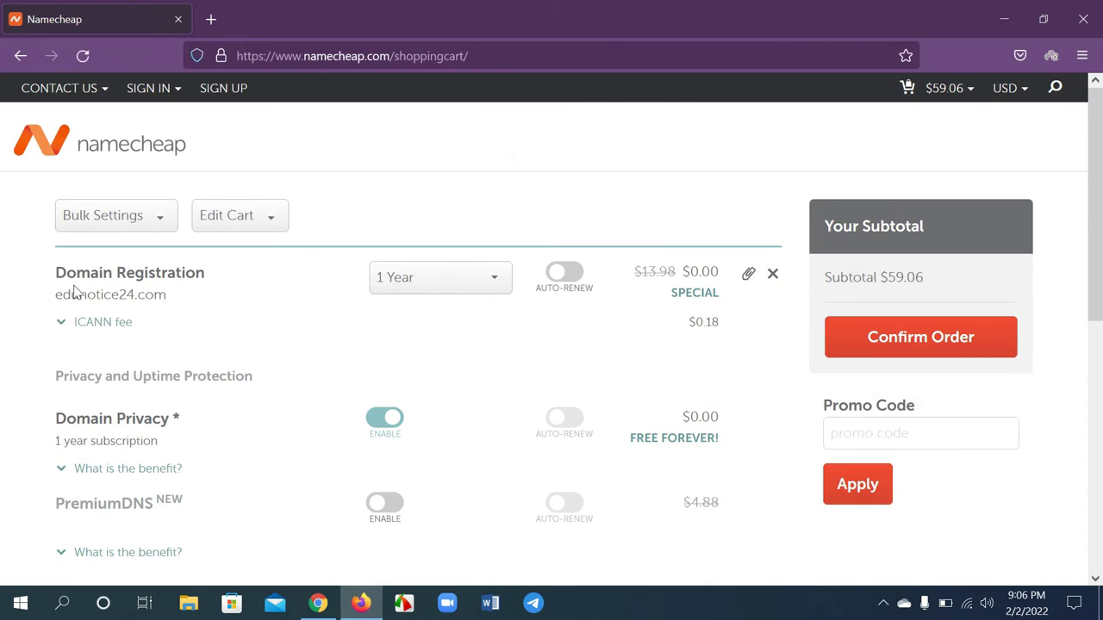
Set edunotice24.com's registration period to 1 Year, making the domain $0.00
click(497, 283)
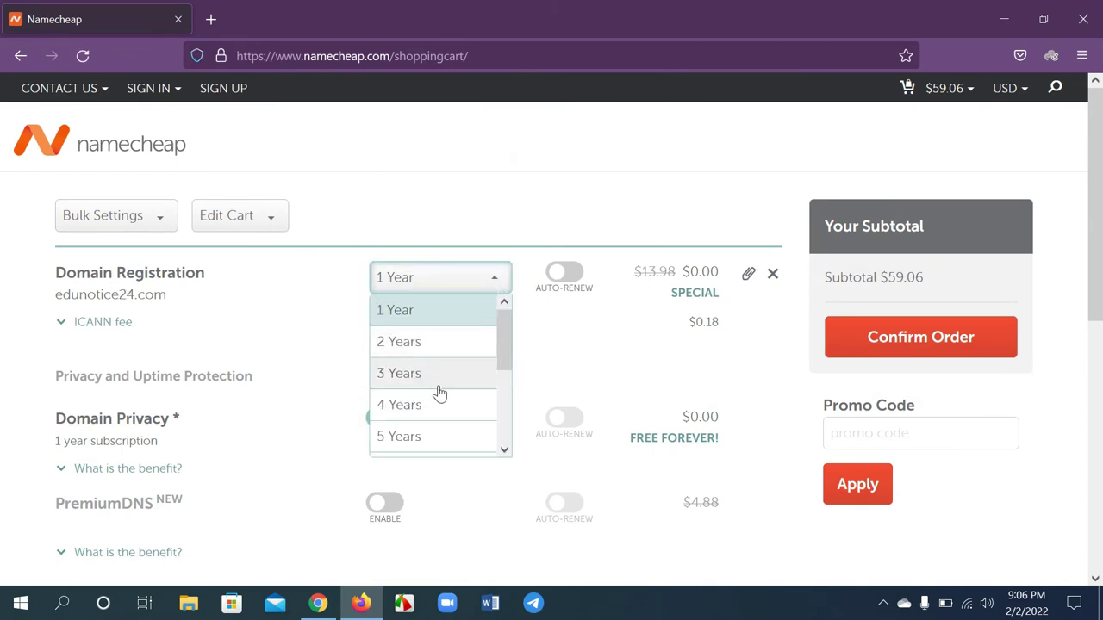
scroll(431, 439, down, 5)
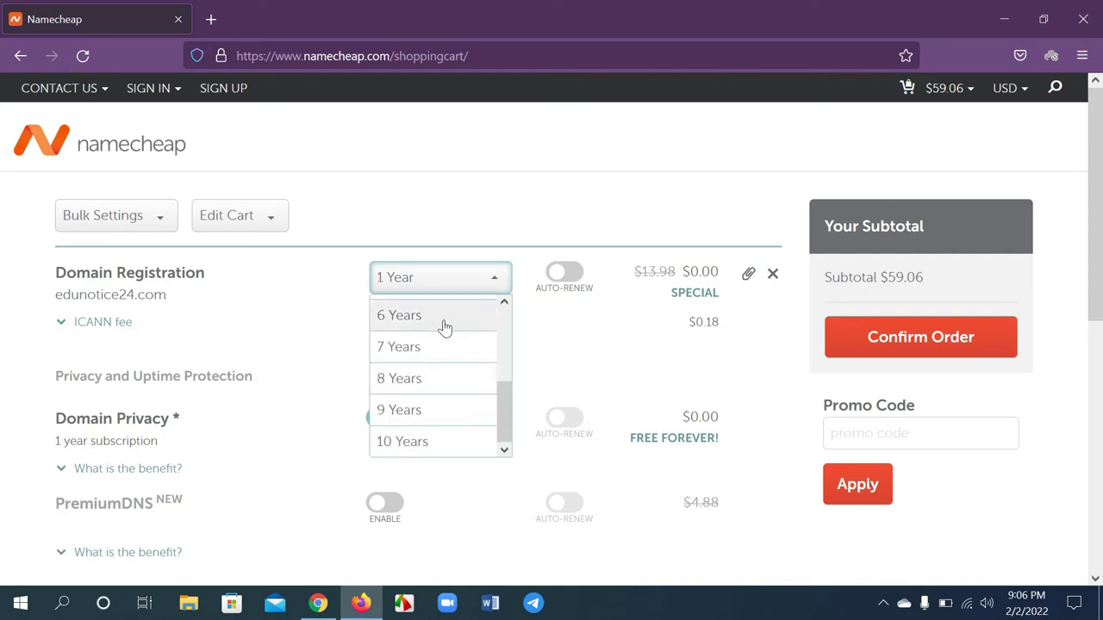
scroll(429, 359, up, 3)
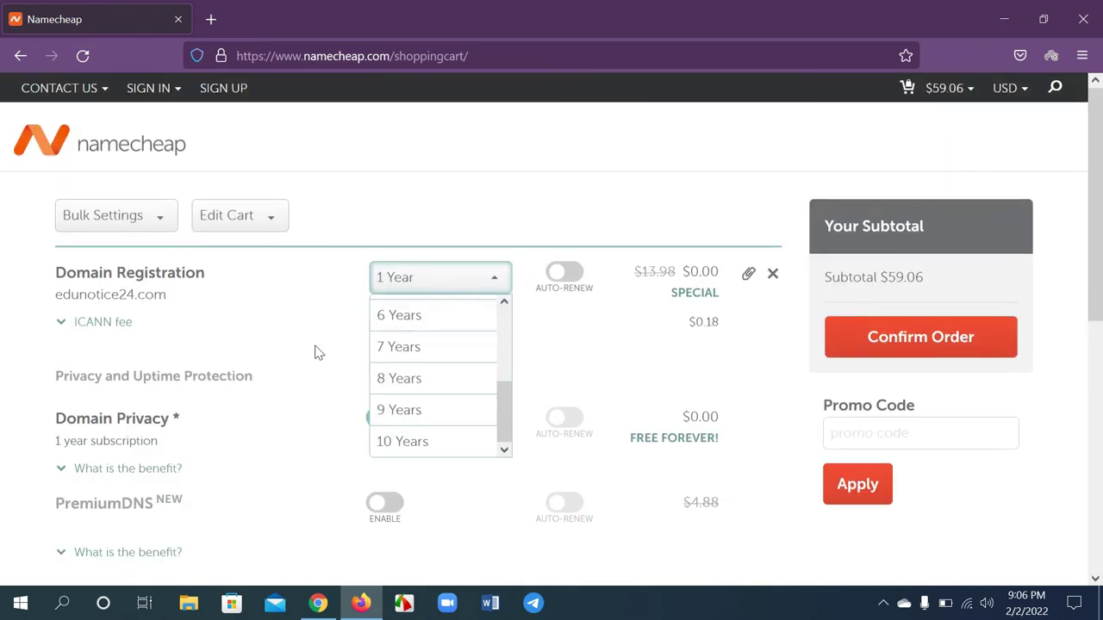
click(315, 297)
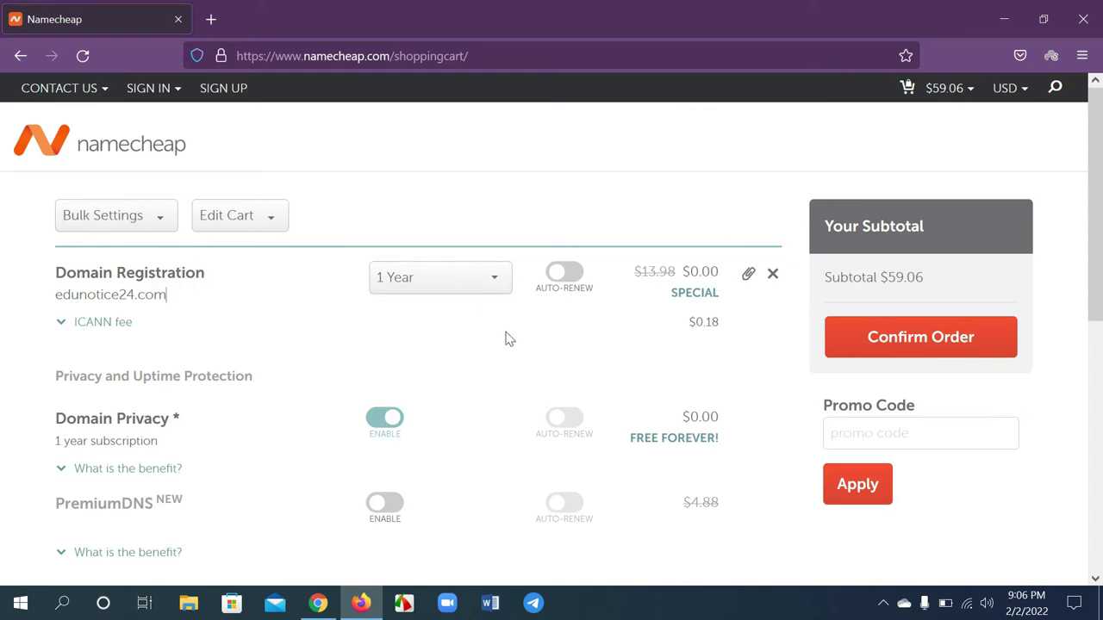
click(446, 291)
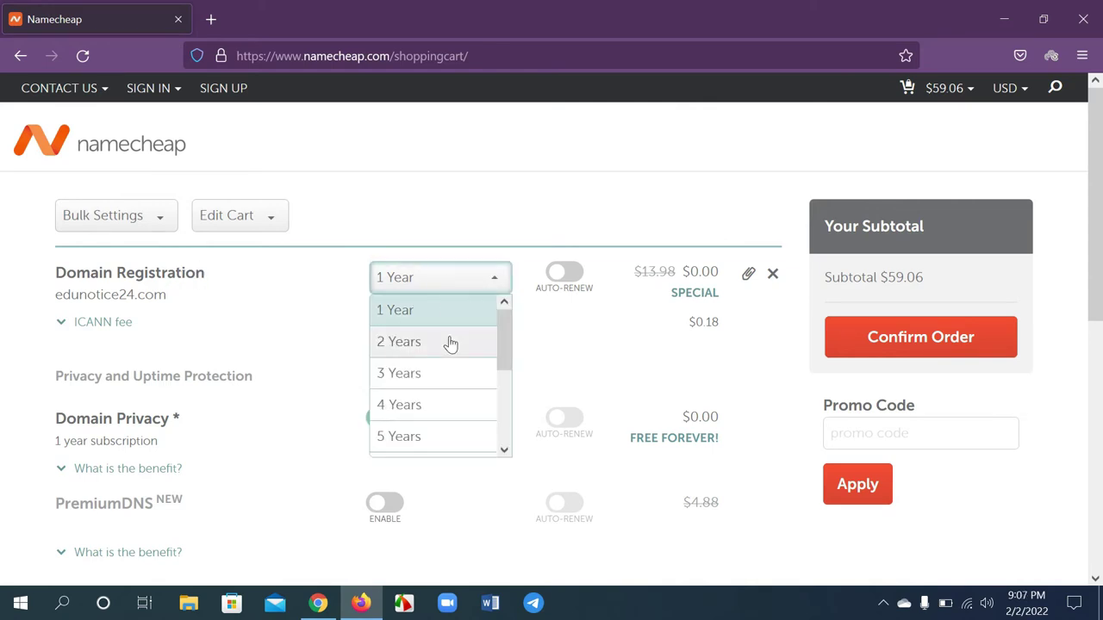
click(447, 346)
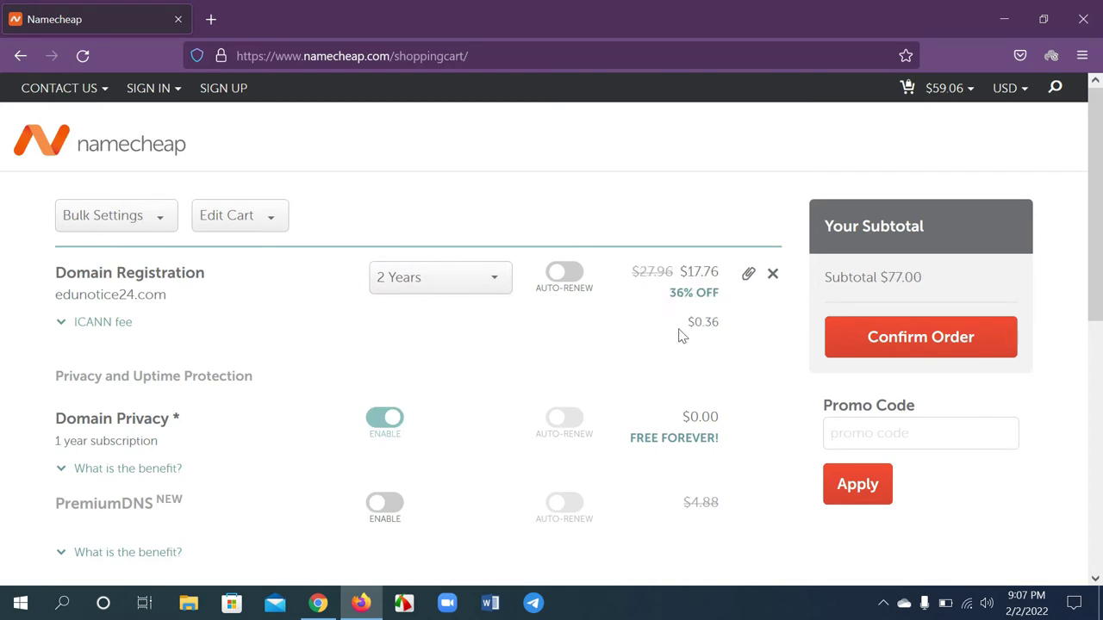
drag(687, 269, 722, 271)
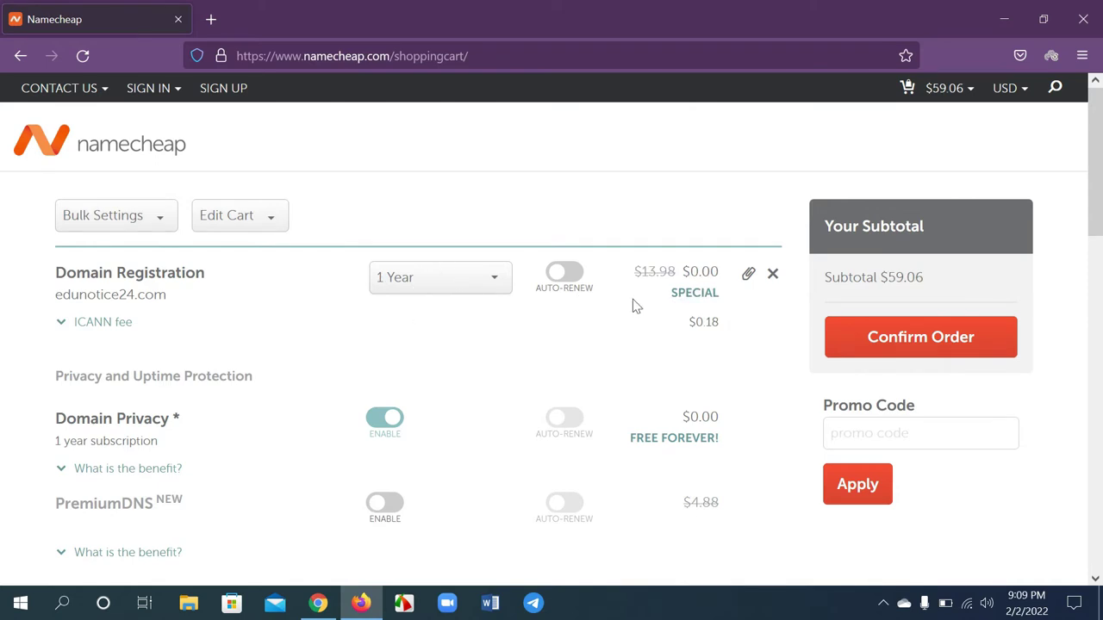
Review the free domain price, $0.18 ICANN fee and $59.06 cart subtotal
double_click(694, 271)
click(704, 326)
drag(695, 323, 729, 335)
click(693, 326)
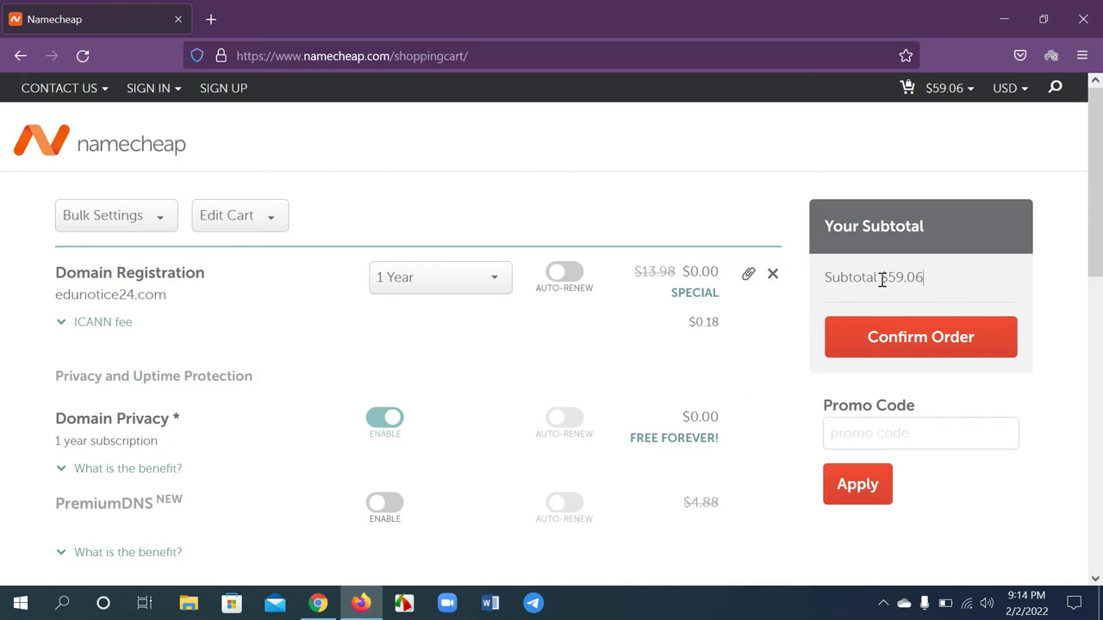
drag(880, 278, 934, 286)
click(916, 279)
drag(928, 283, 859, 278)
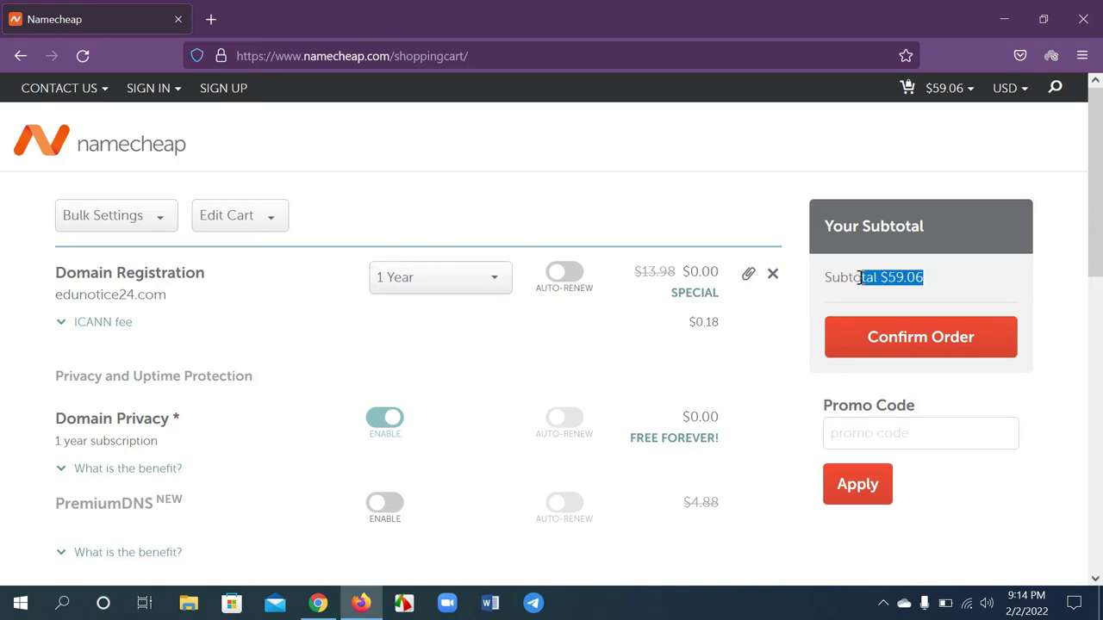
click(859, 278)
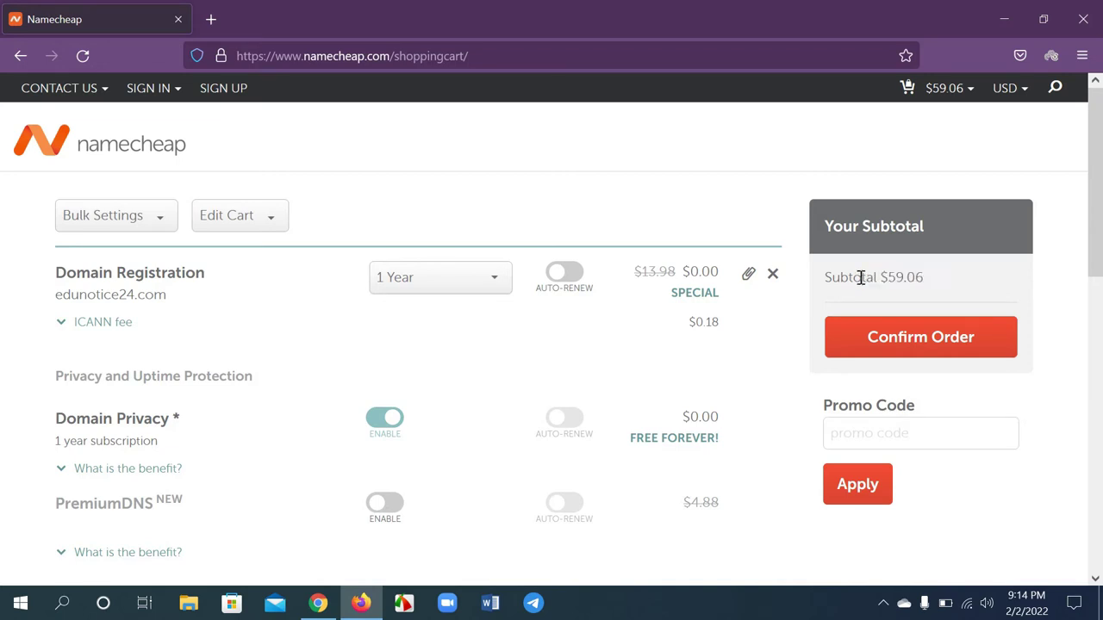
click(883, 432)
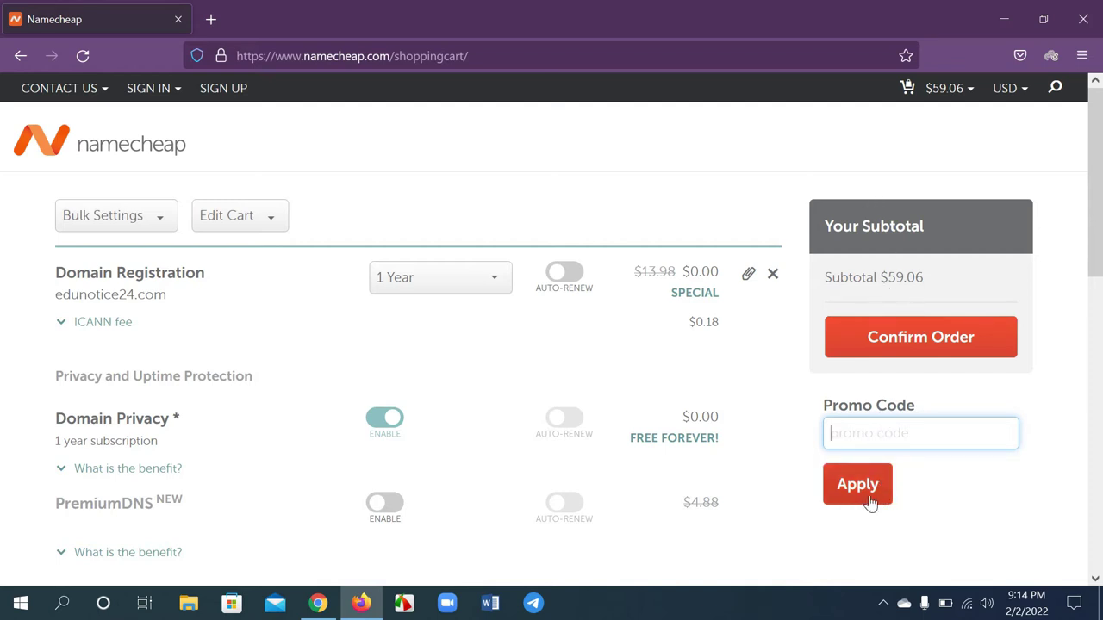
drag(873, 277, 956, 300)
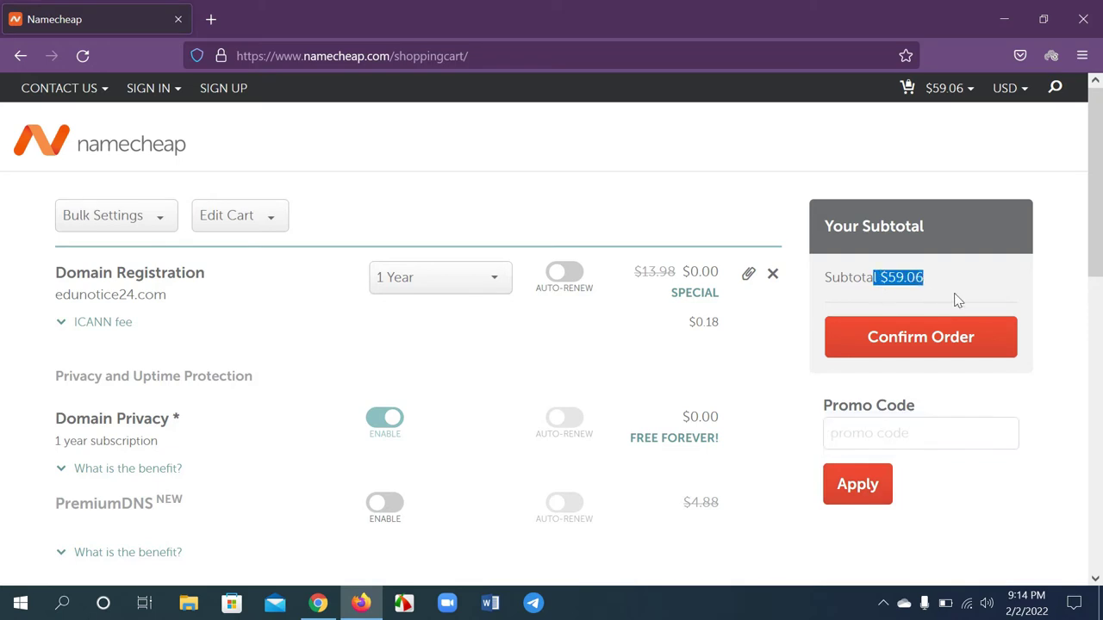
click(941, 287)
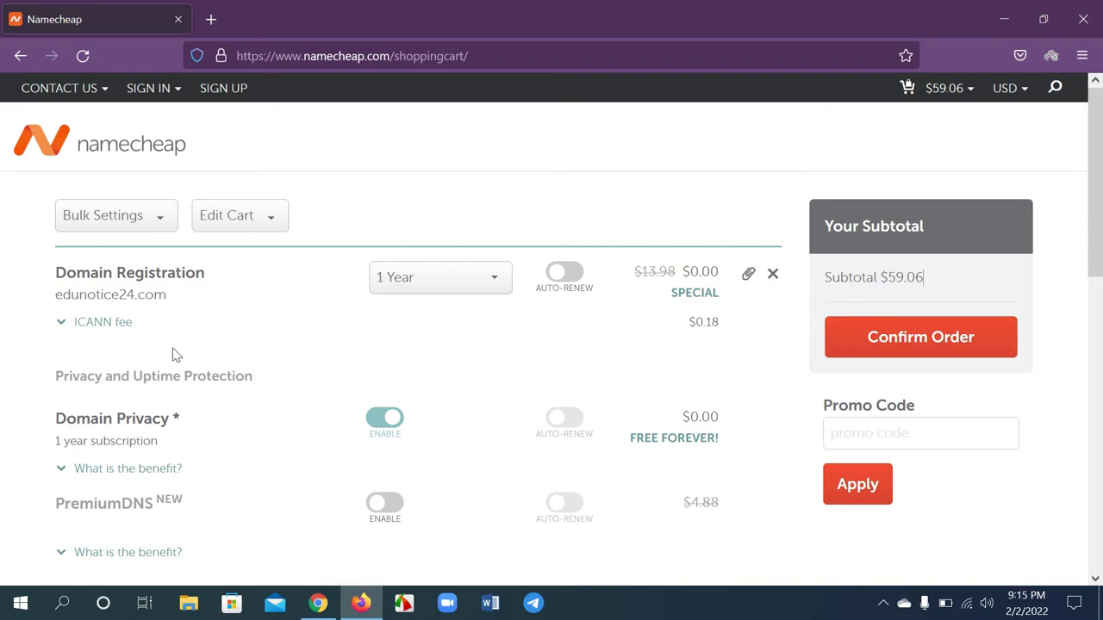
Check the Stellar Business hosting item and confirm the $59.06 order
scroll(172, 355, down, 2)
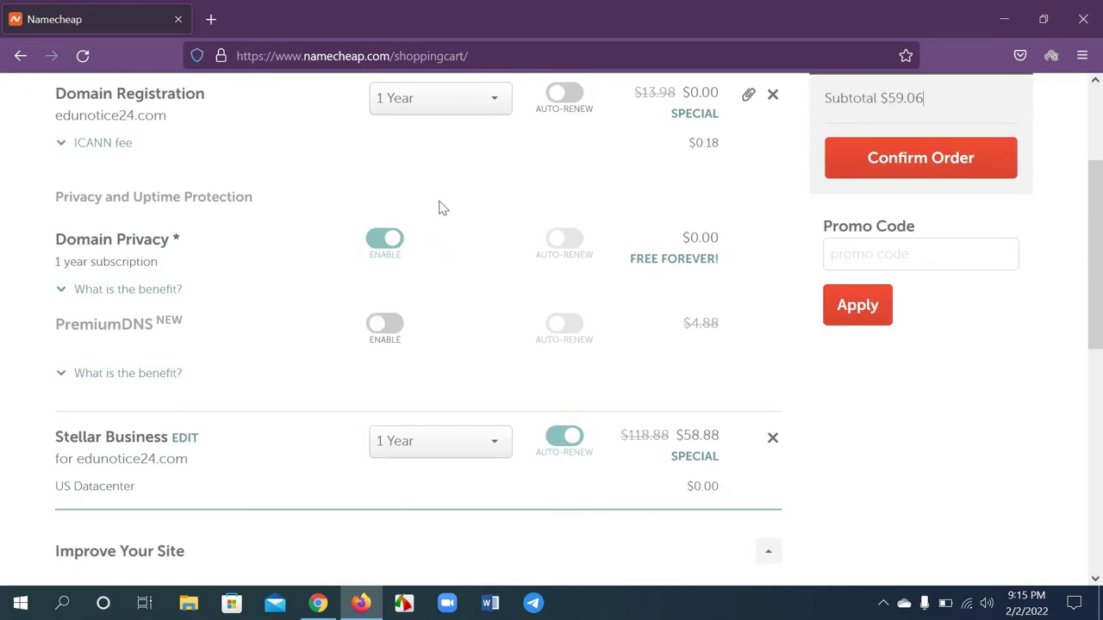
scroll(143, 293, down, 2)
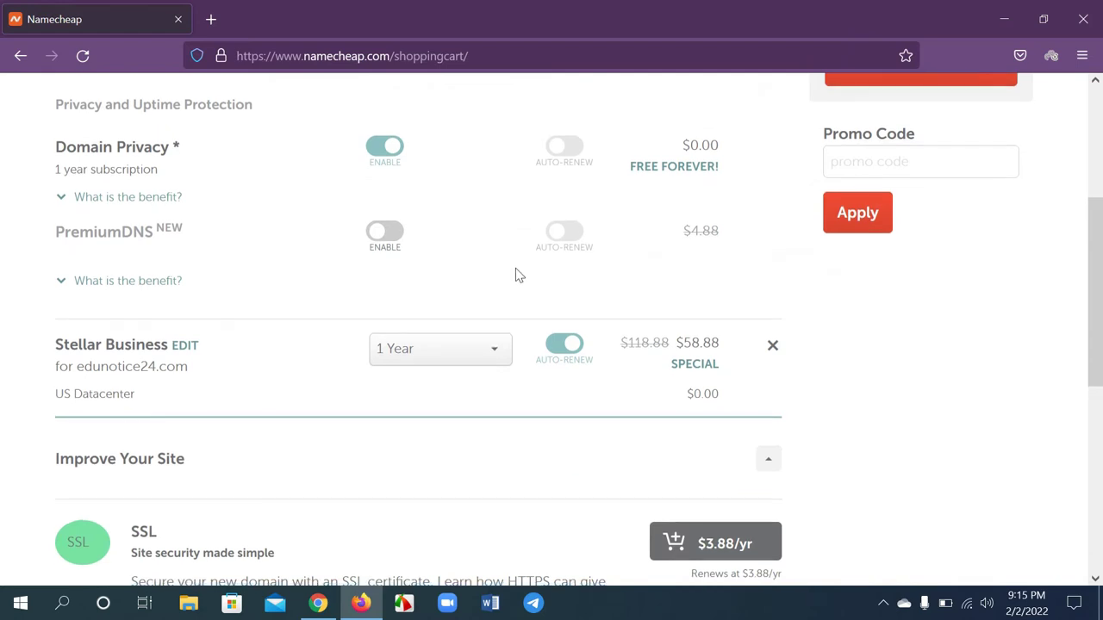
scroll(254, 305, up, 4)
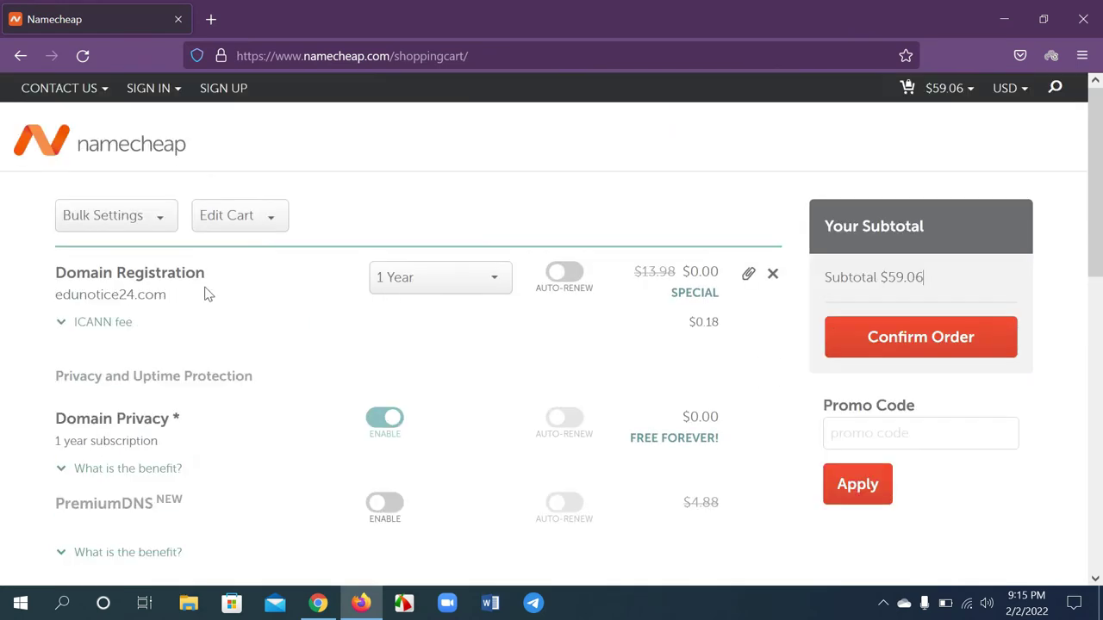
scroll(566, 306, down, 1)
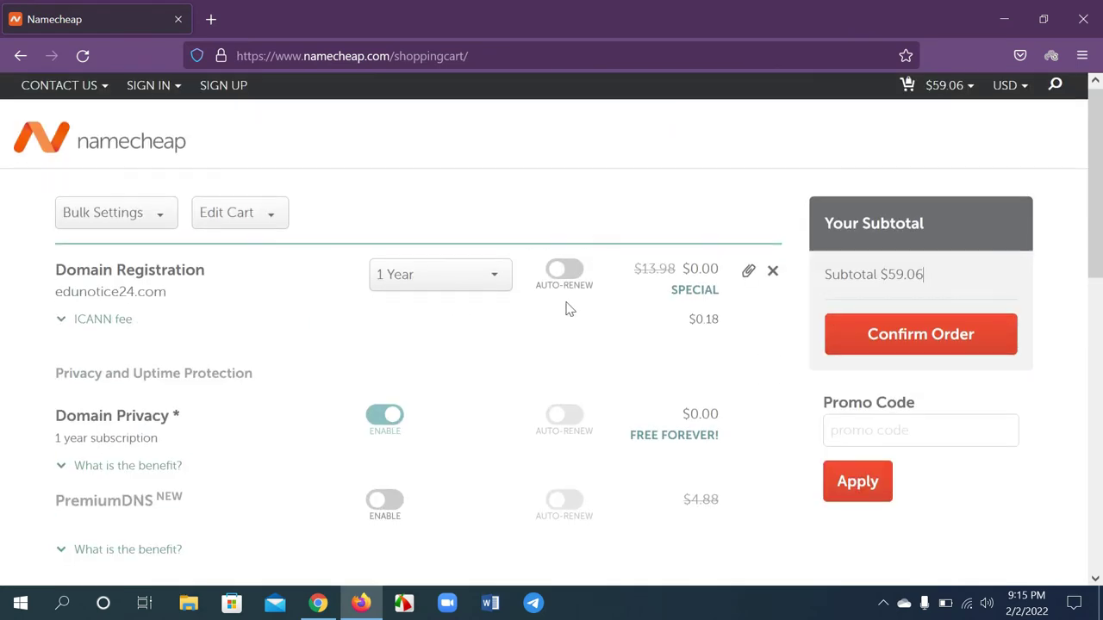
scroll(466, 250, down, 2)
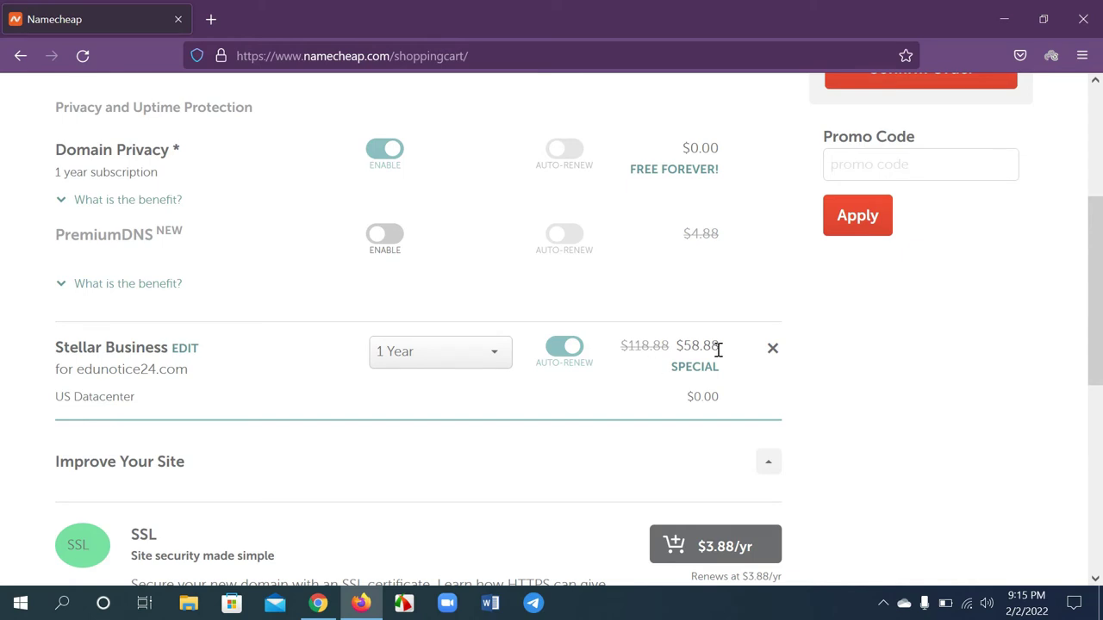
scroll(717, 349, down, 2)
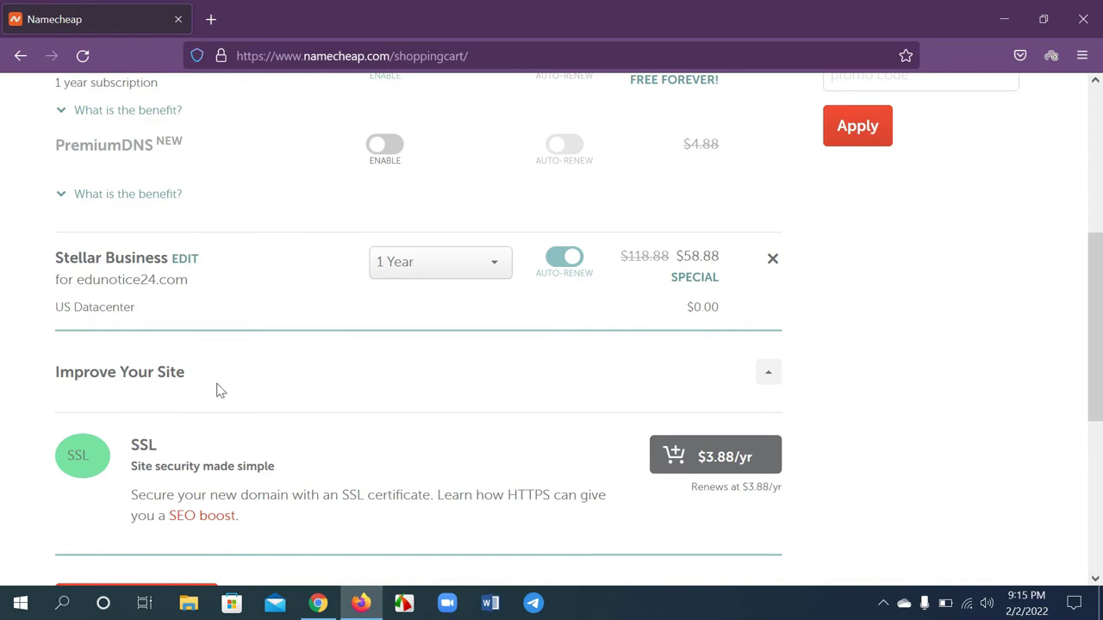
scroll(593, 478, down, 2)
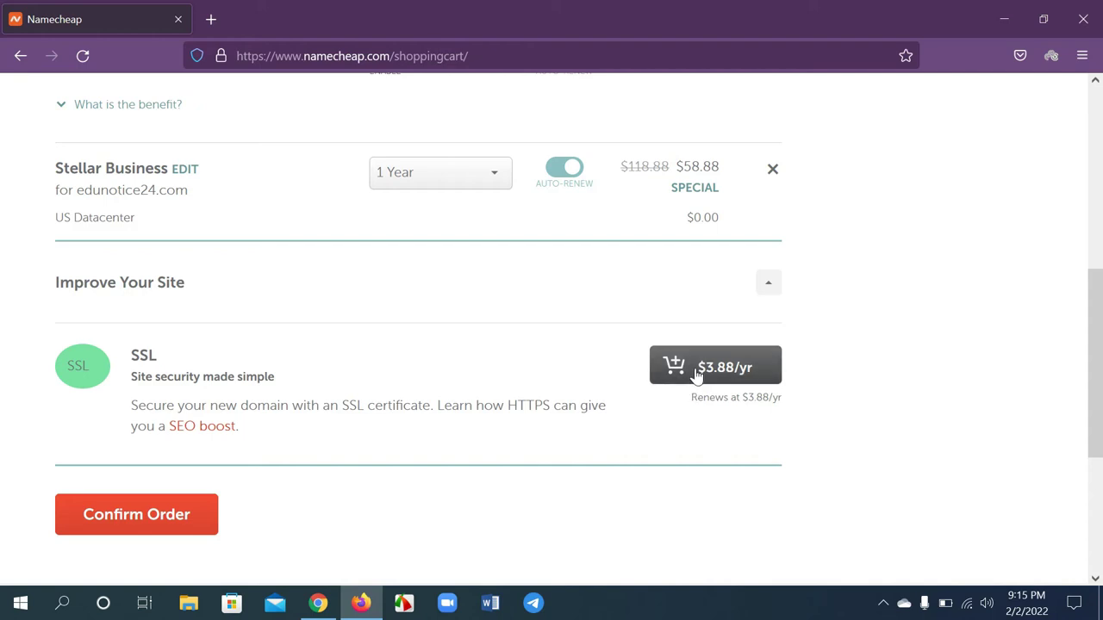
scroll(629, 401, up, 1)
scroll(551, 370, down, 1)
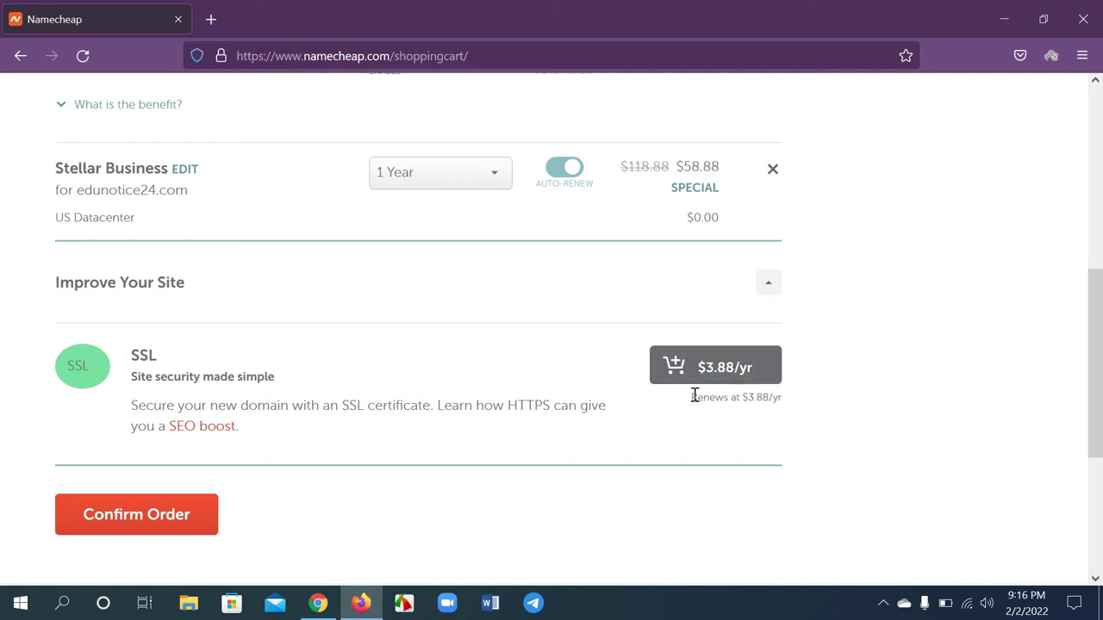
click(148, 519)
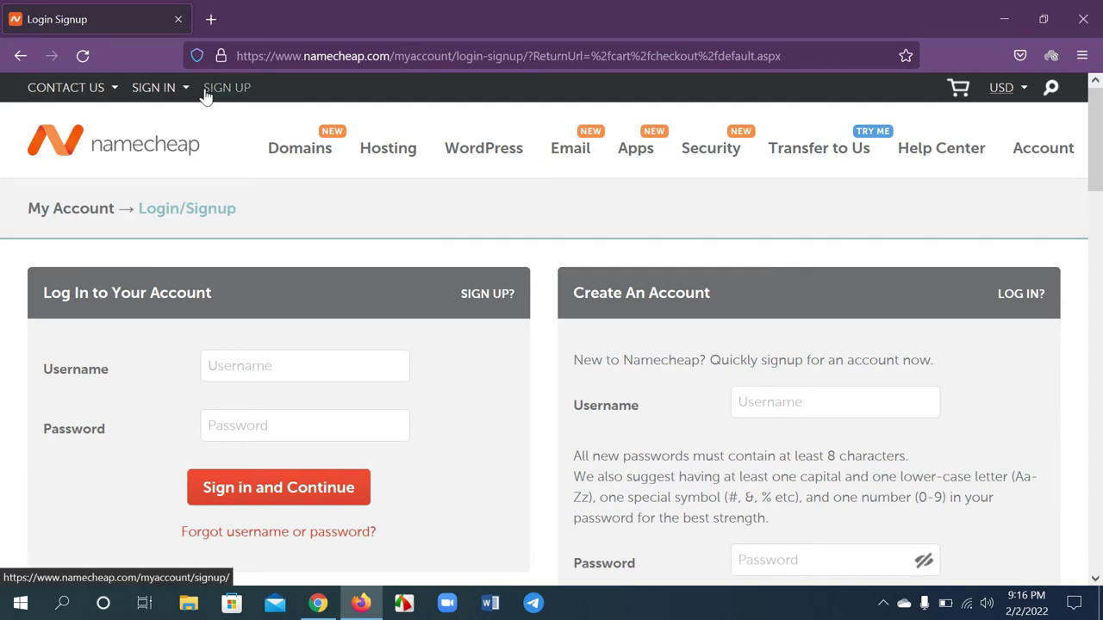
Dismiss the sign-in panel on the Login/Signup page
mouse_move(186, 101)
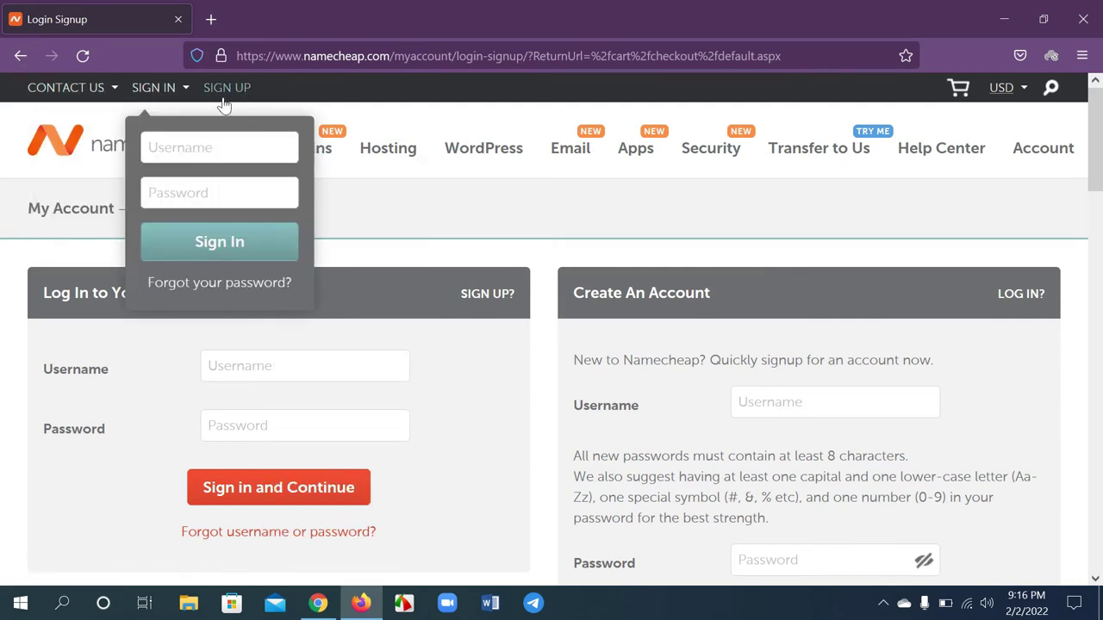
click(751, 412)
scroll(767, 415, down, 3)
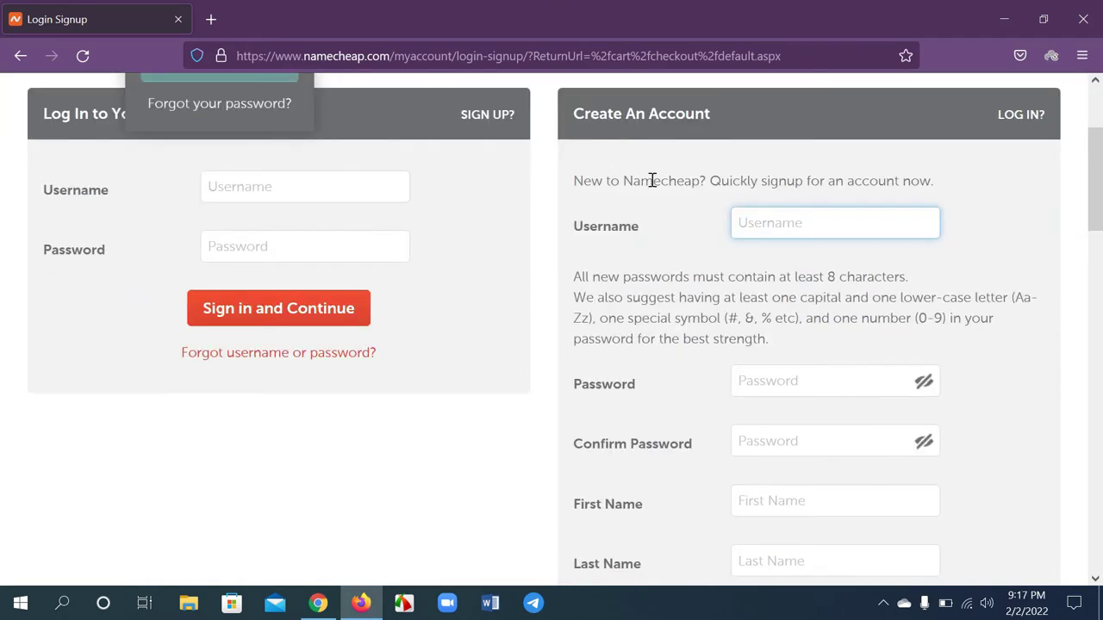
scroll(653, 181, up, 3)
click(720, 306)
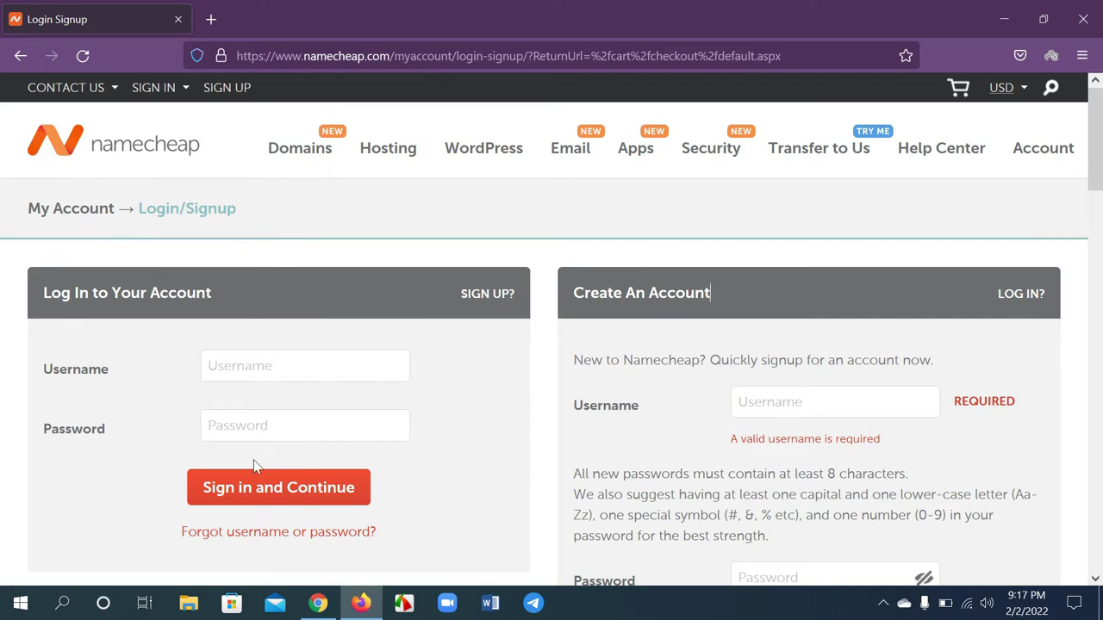
Paste the chosen username into the Create An Account Username field
scroll(787, 433, down, 1)
click(770, 312)
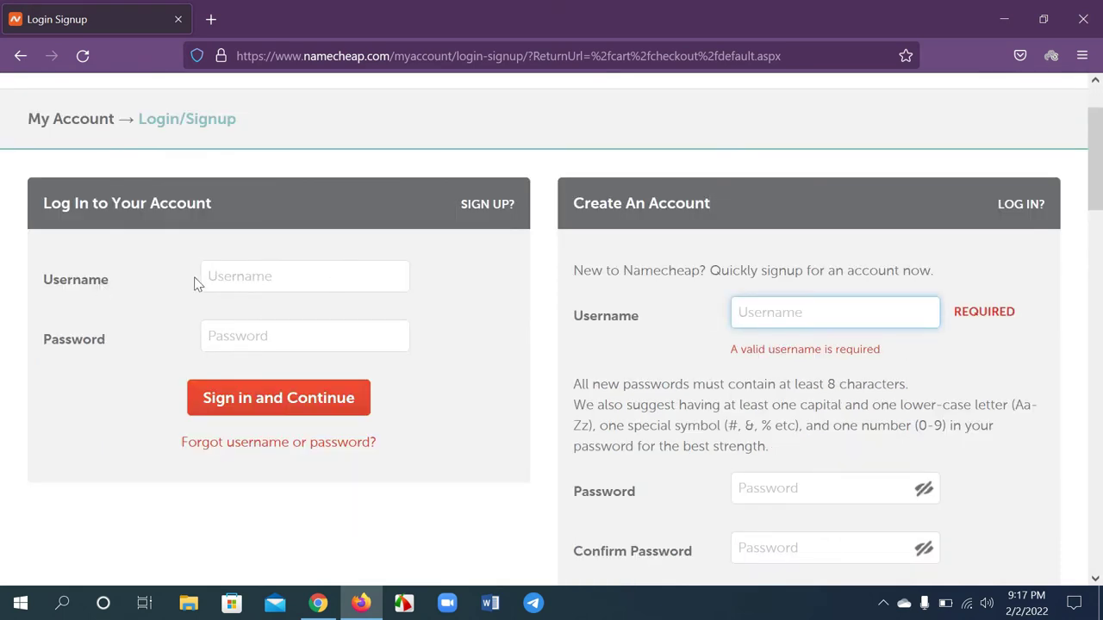
text(edunotice24)
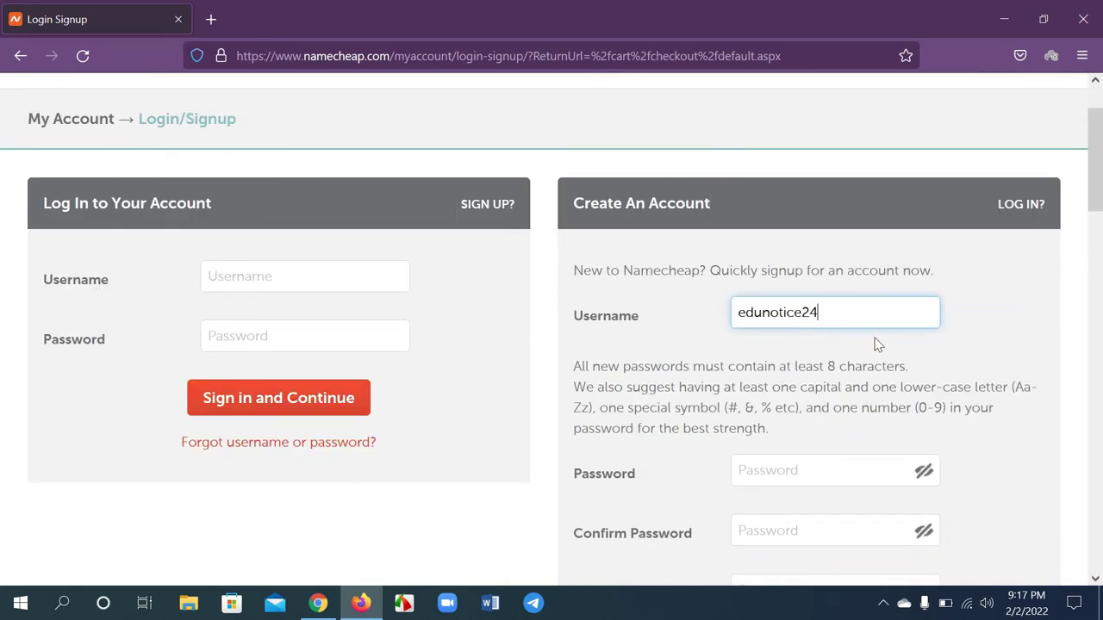
drag(839, 313, 730, 313)
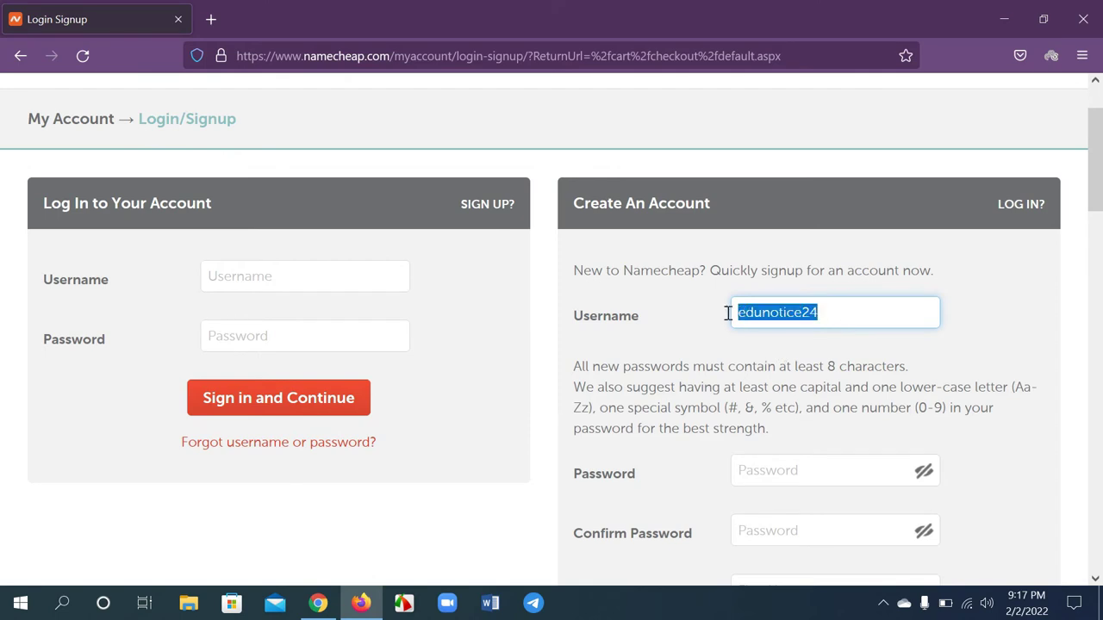
click(705, 360)
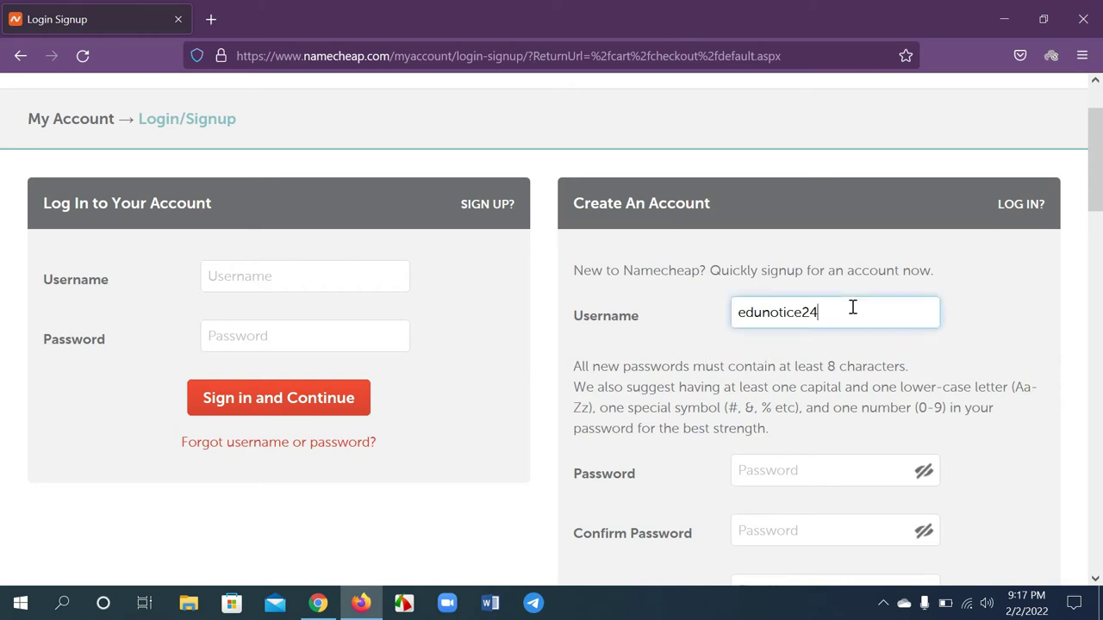
drag(851, 307, 657, 310)
click(697, 357)
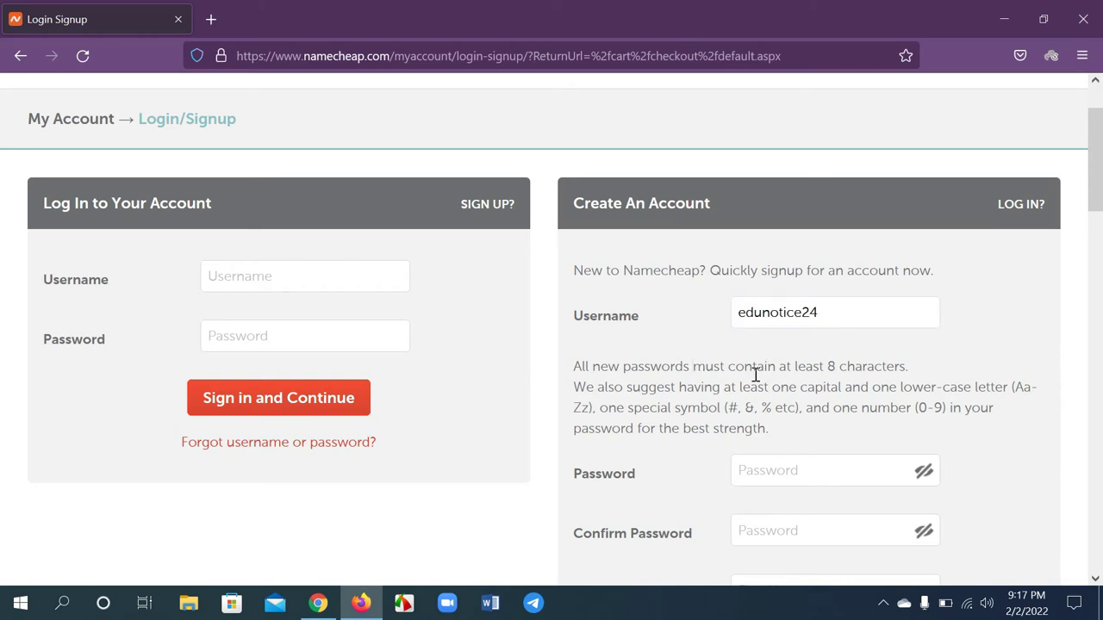
drag(836, 313, 709, 318)
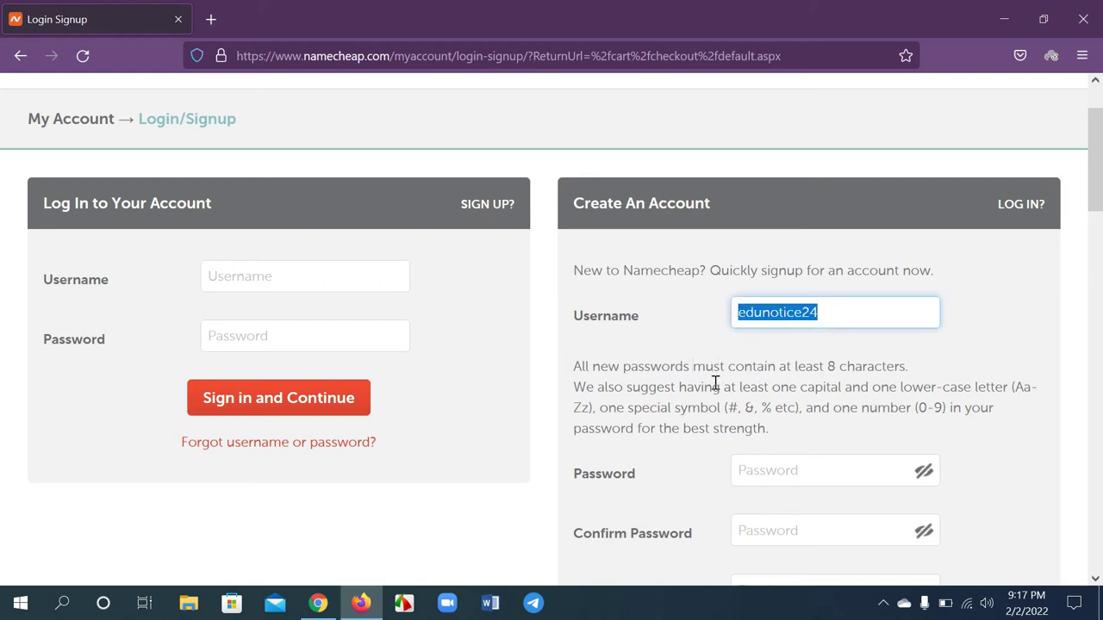
click(747, 366)
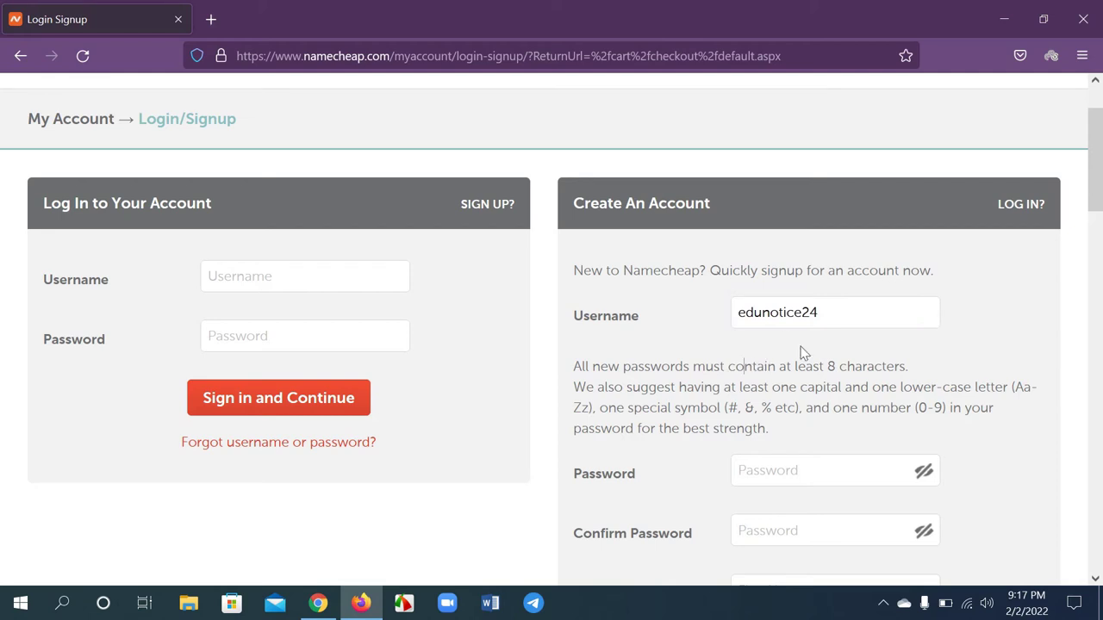
scroll(802, 353, up, 1)
scroll(797, 423, down, 3)
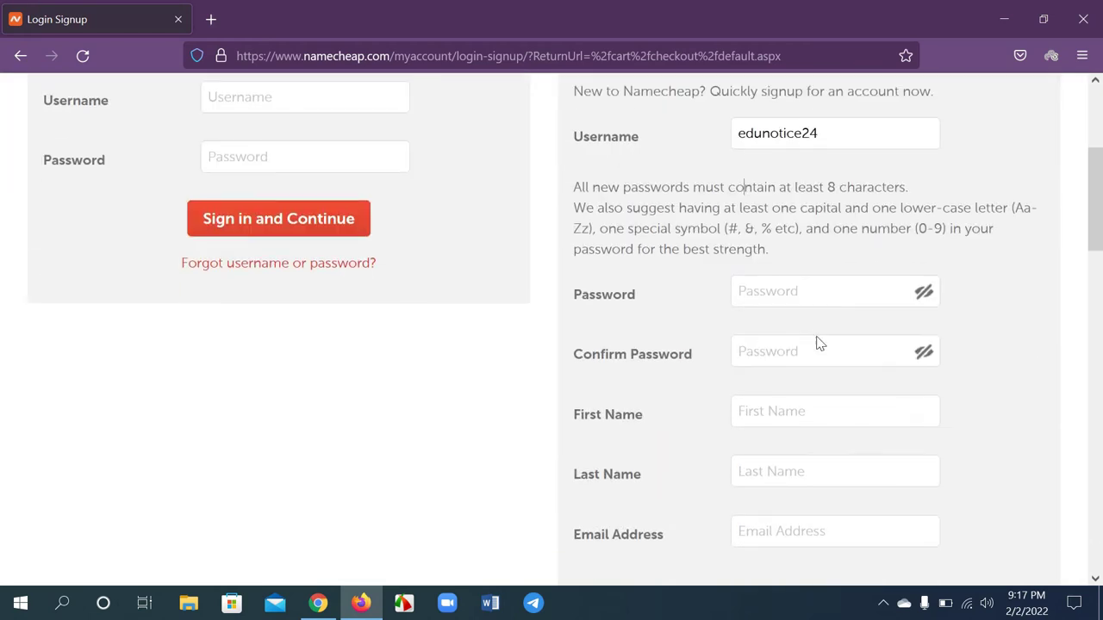
Enter the account password and its confirmation
click(771, 293)
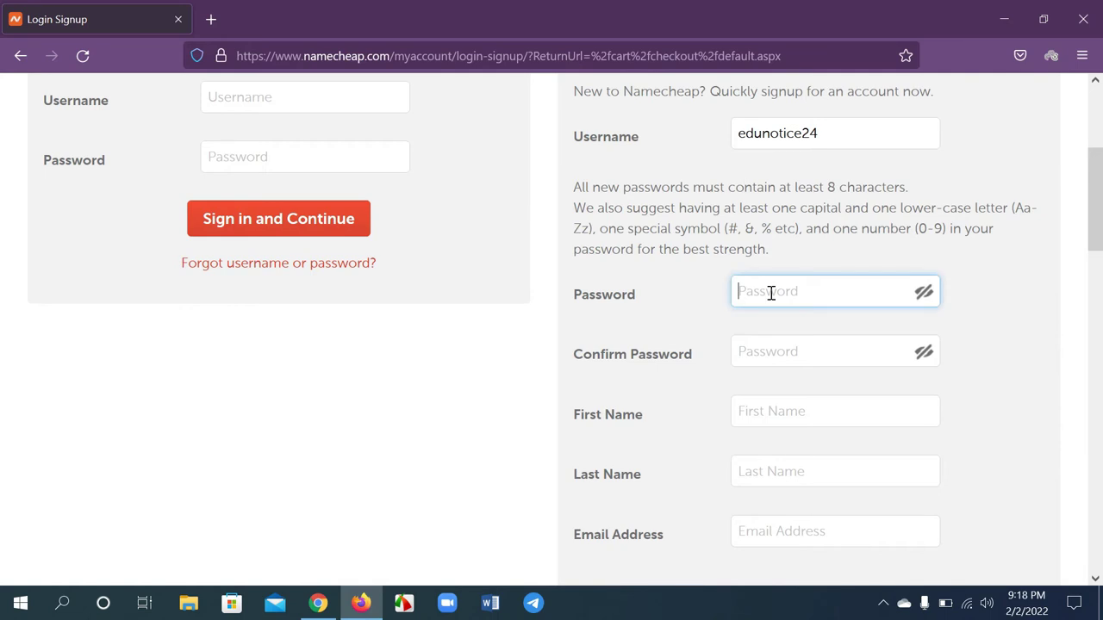
text(****)
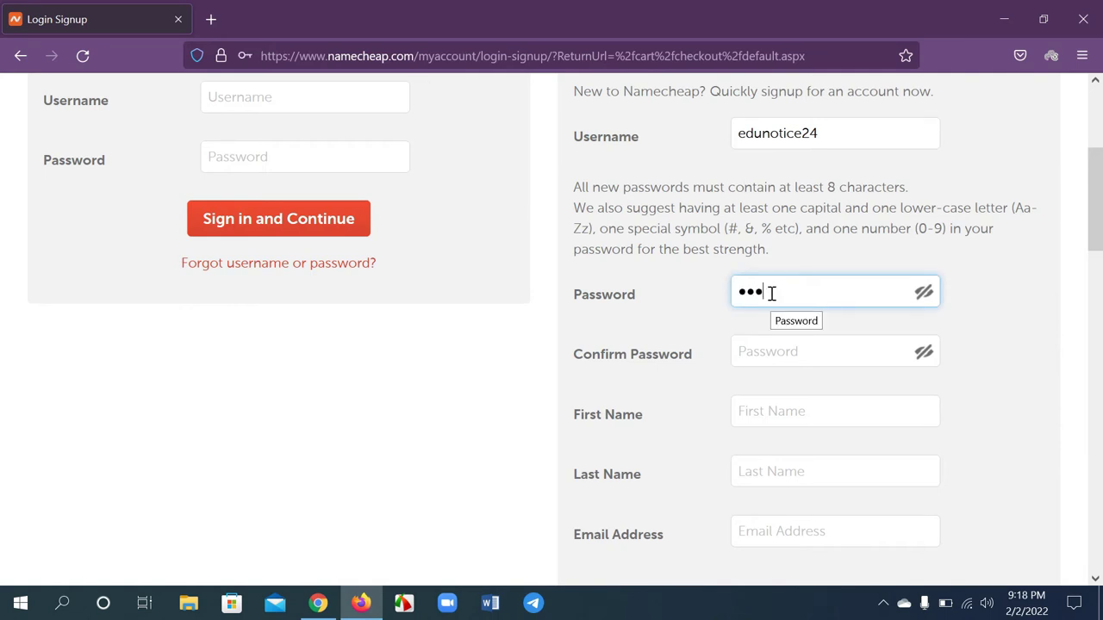
key(Caps_Lock)
text(***)
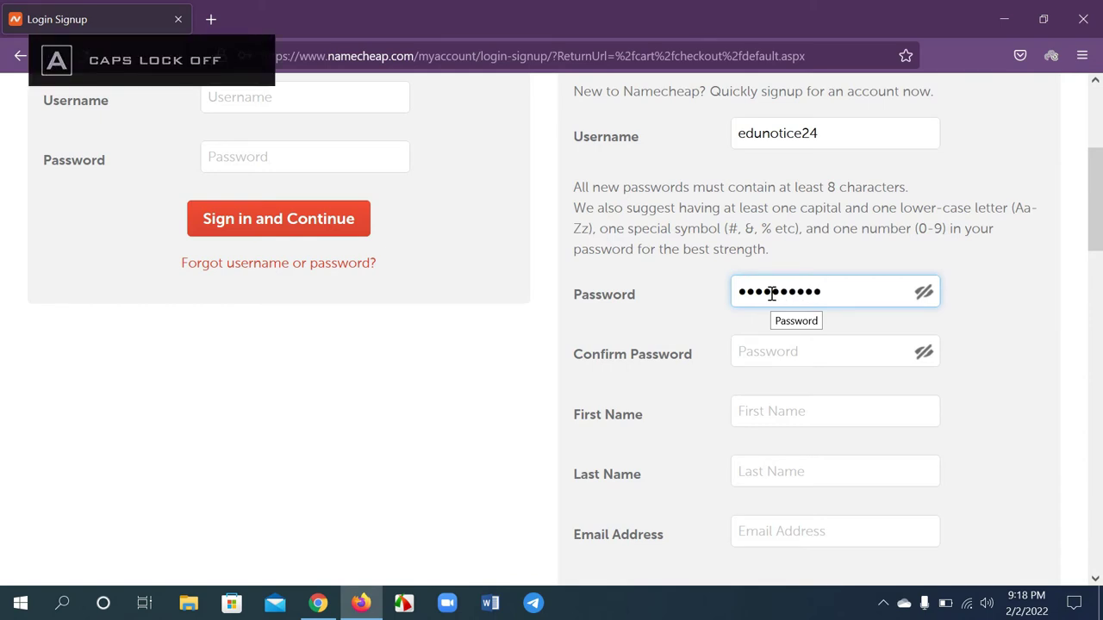
text(*)
click(767, 351)
key(Caps_Lock)
text(**)
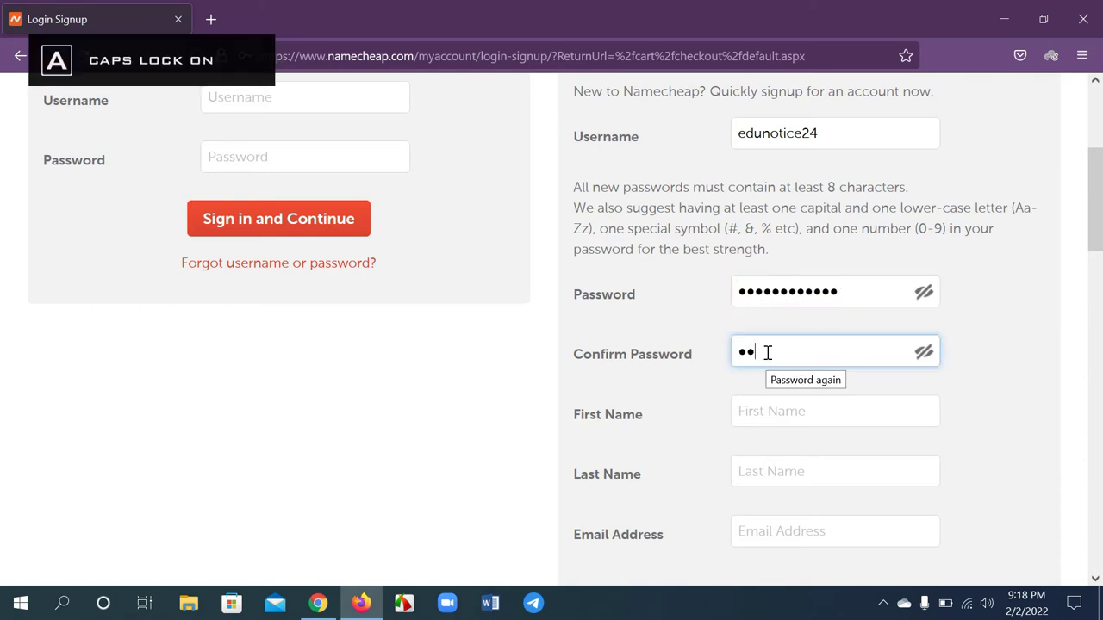
key(Caps_Lock)
text(**********)
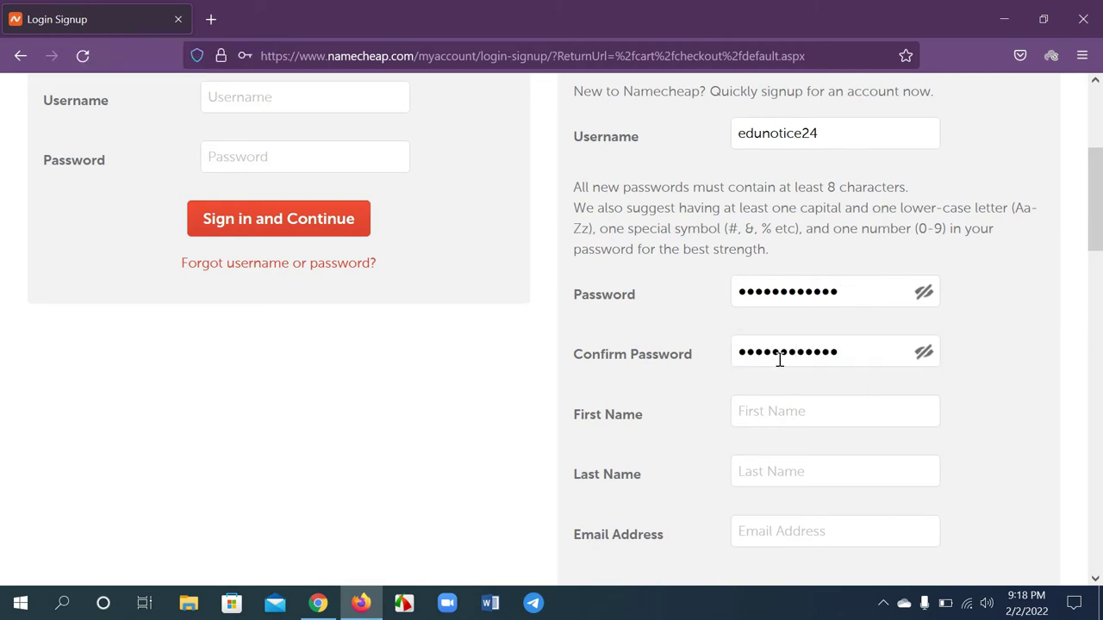
Fill in the account holder's first name and last name
scroll(802, 411, down, 2)
click(774, 325)
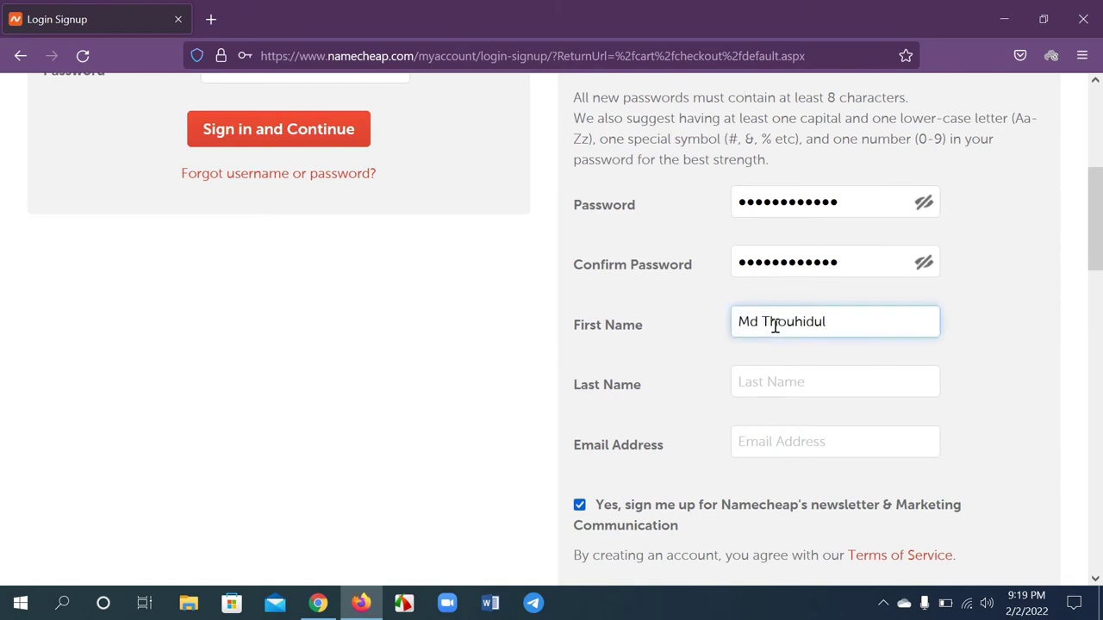
click(772, 382)
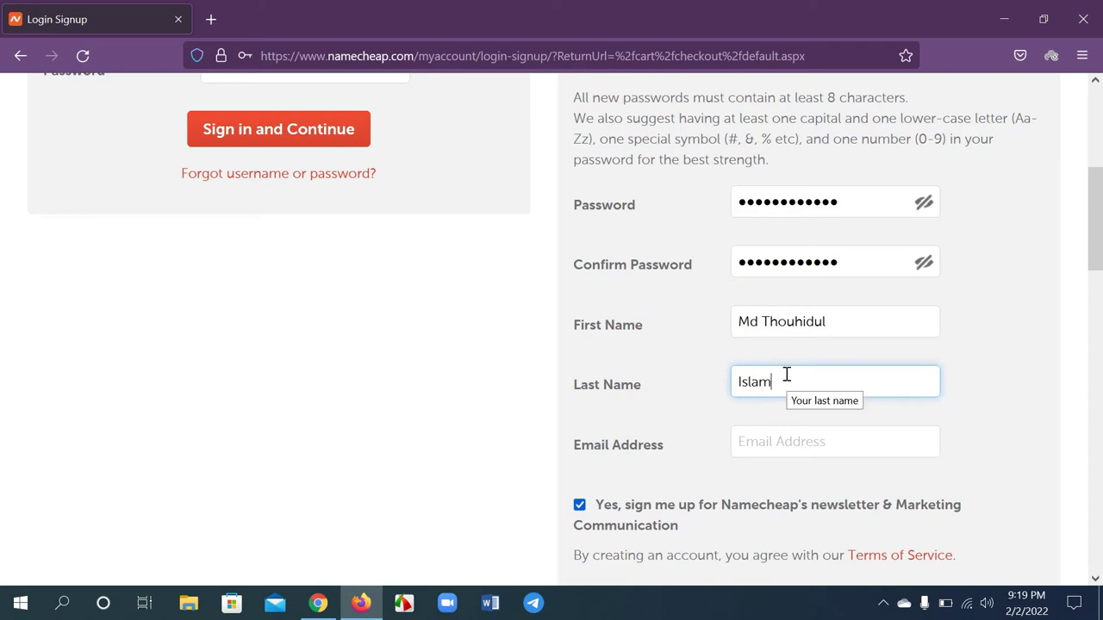
Fill in the e-mail address and leave the newsletter opt-in checked
scroll(788, 374, down, 2)
click(761, 261)
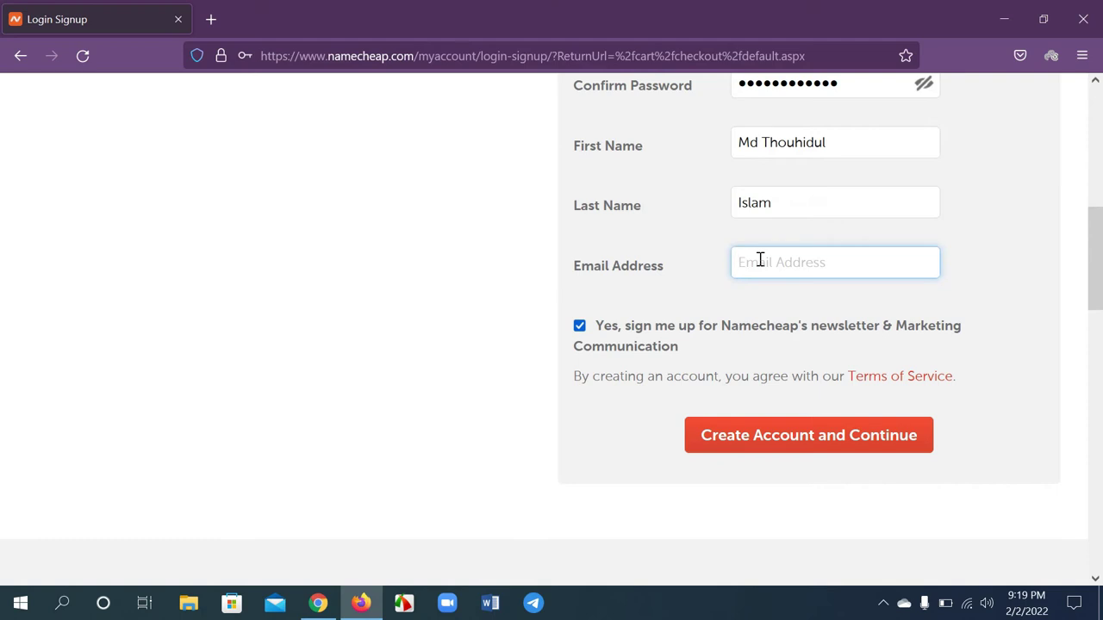
scroll(761, 275, up, 1)
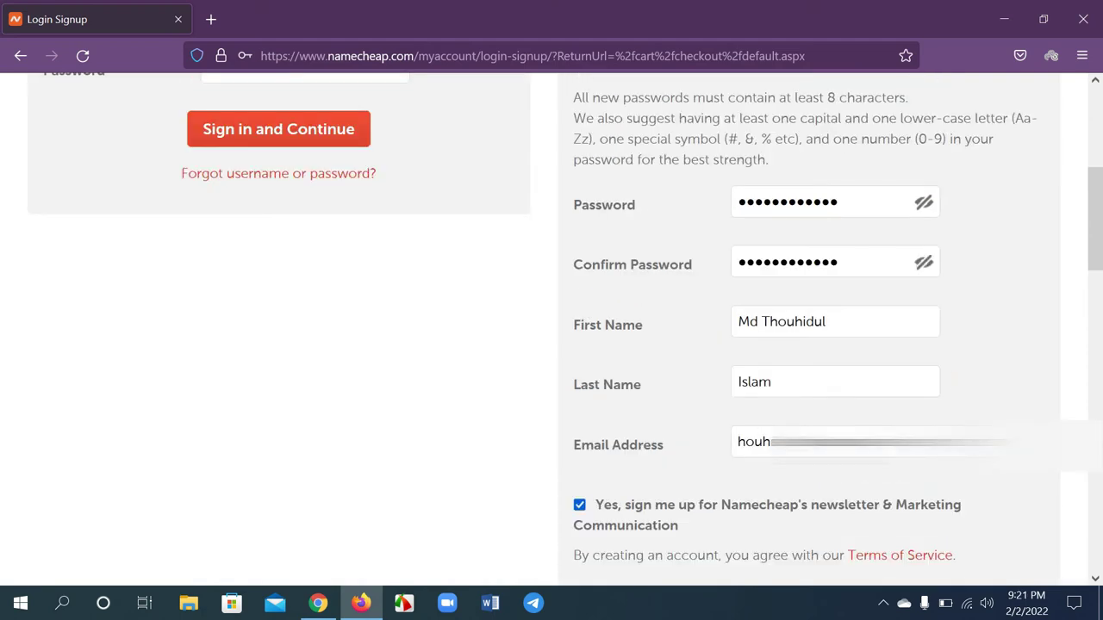
scroll(793, 456, up, 2)
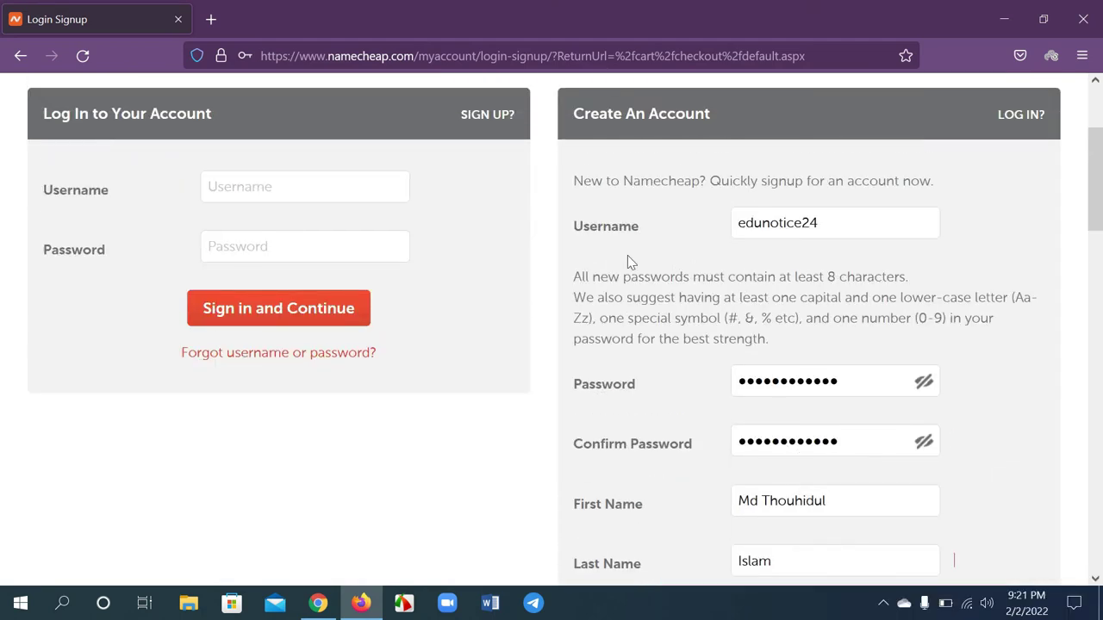
scroll(844, 270, down, 2)
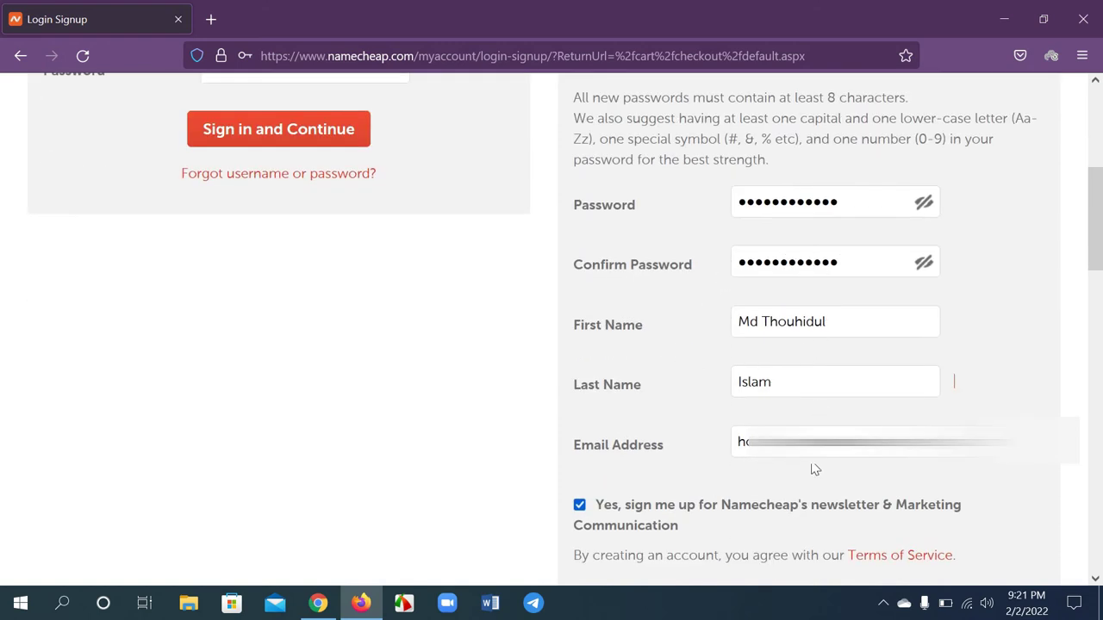
scroll(815, 468, down, 1)
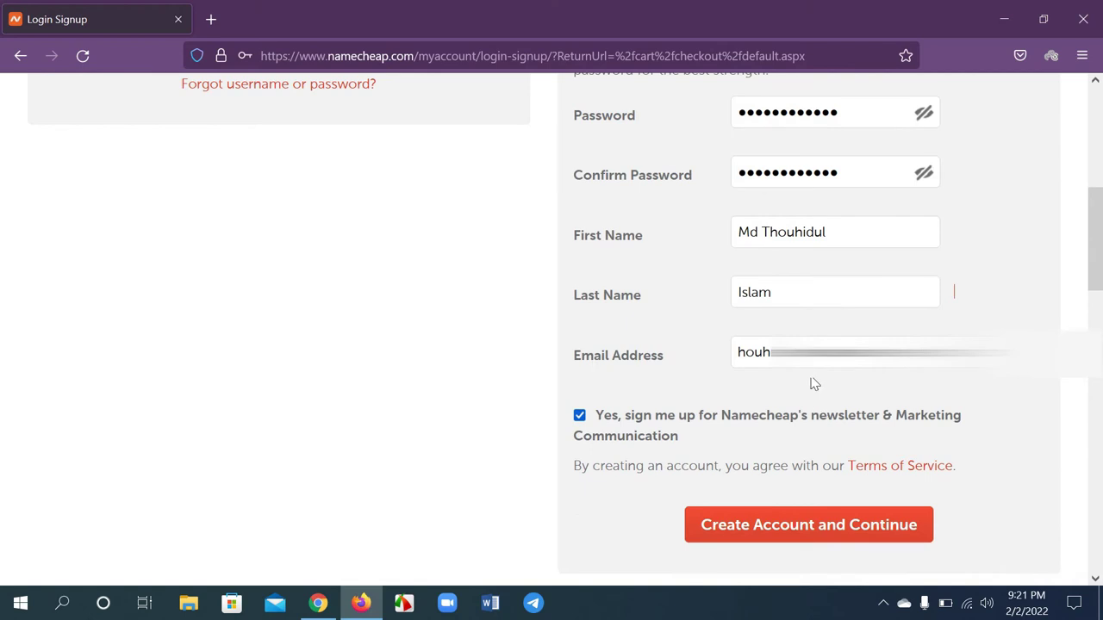
click(579, 416)
click(582, 417)
click(582, 417)
click(578, 416)
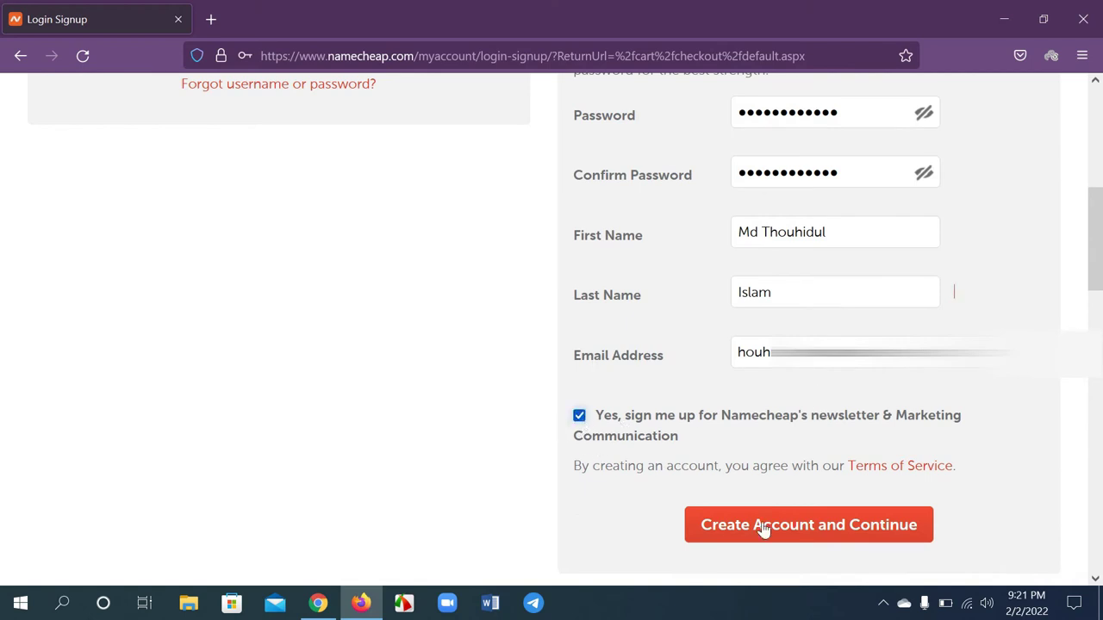
Create the account and continue to the Account Contact Information page
click(819, 527)
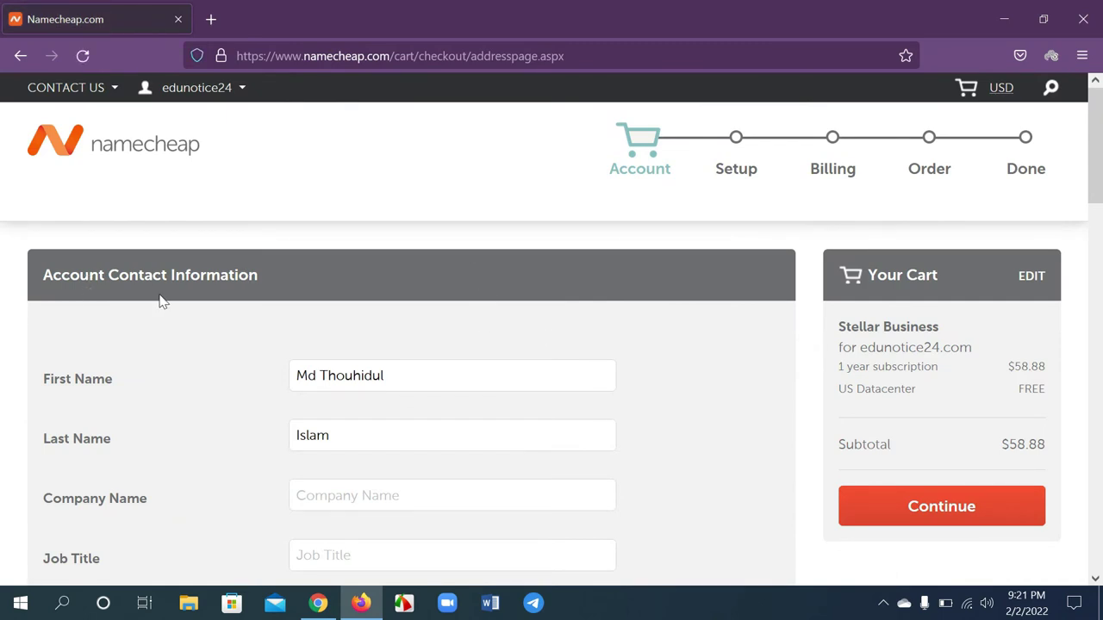
scroll(255, 290, down, 2)
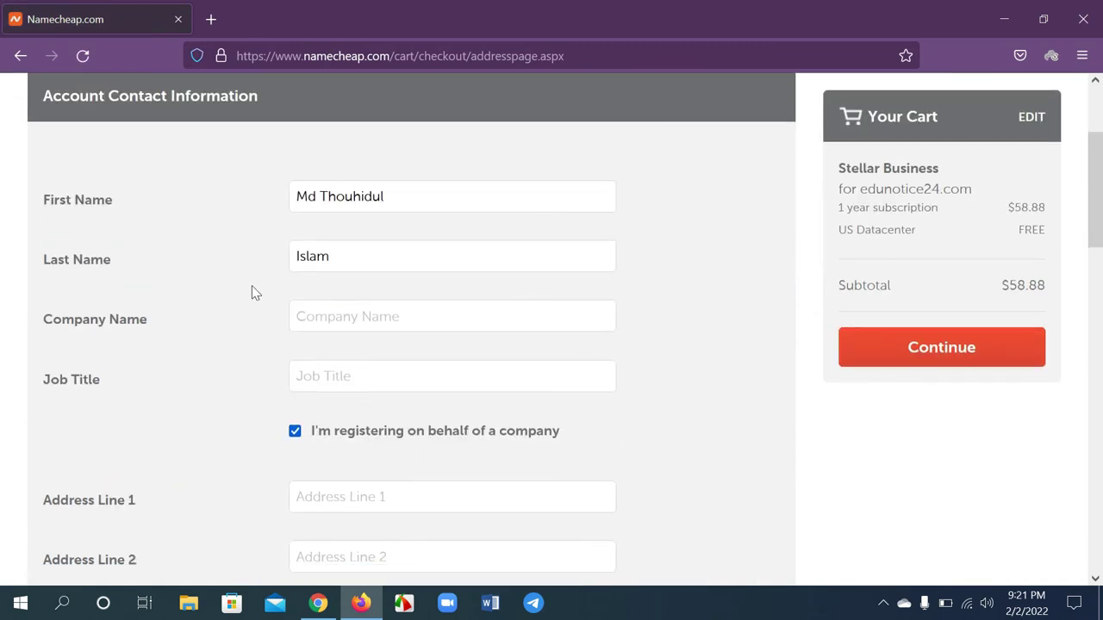
click(352, 316)
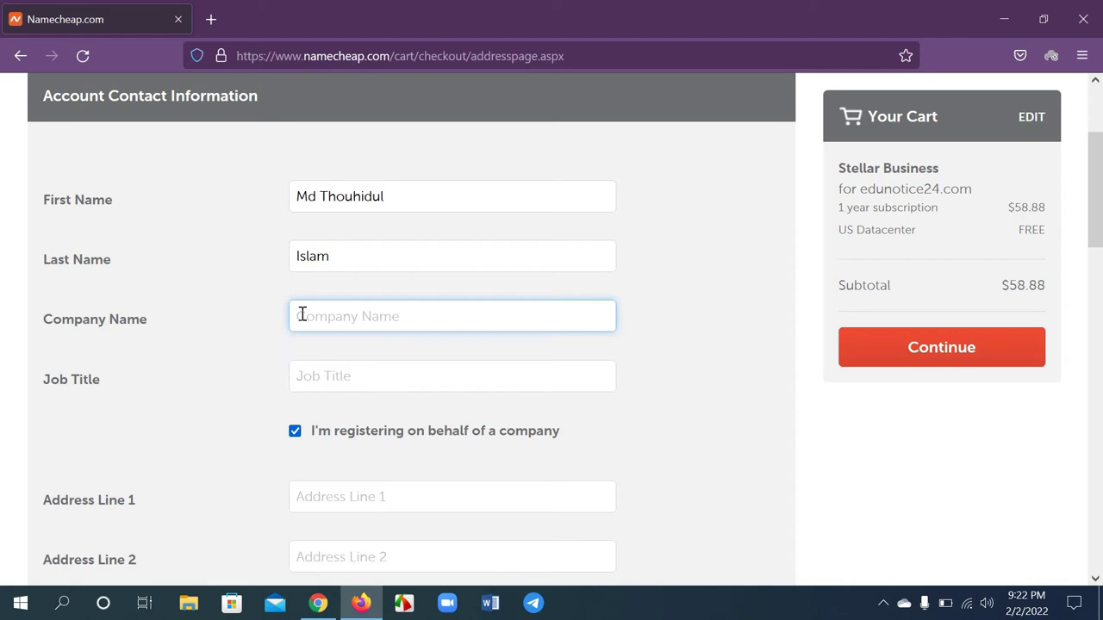
Paste the street address into Address Line 1
scroll(377, 364, down, 2)
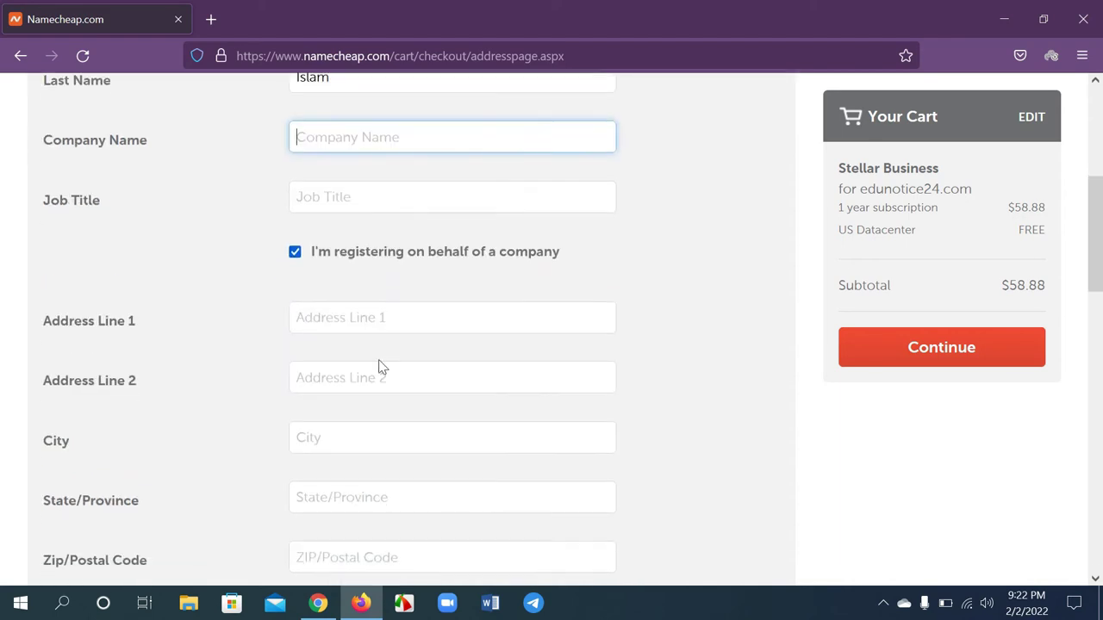
click(337, 313)
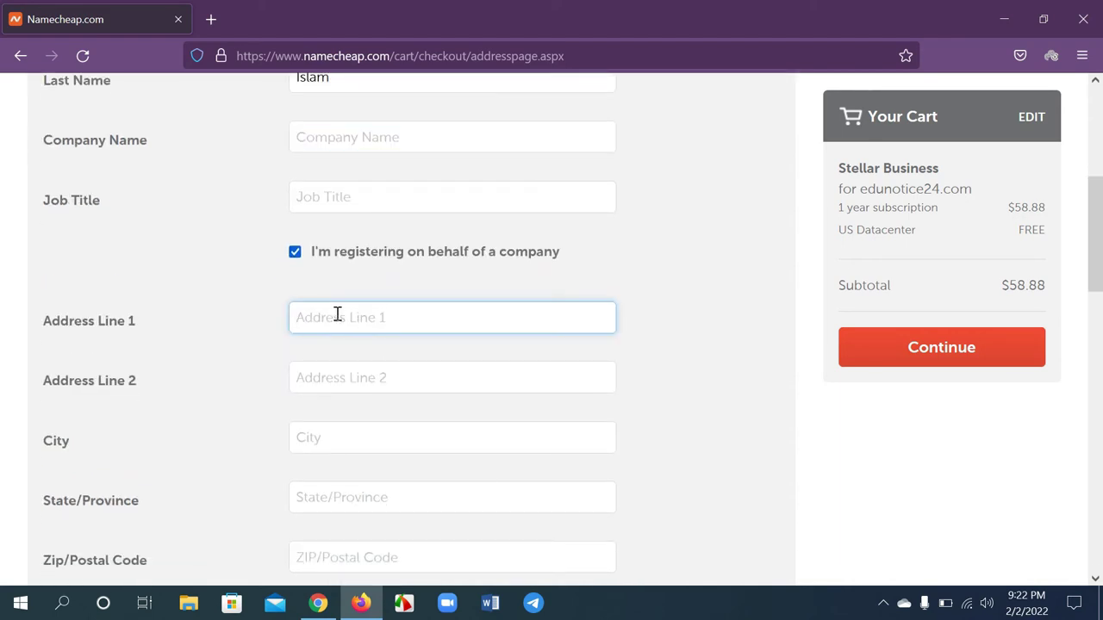
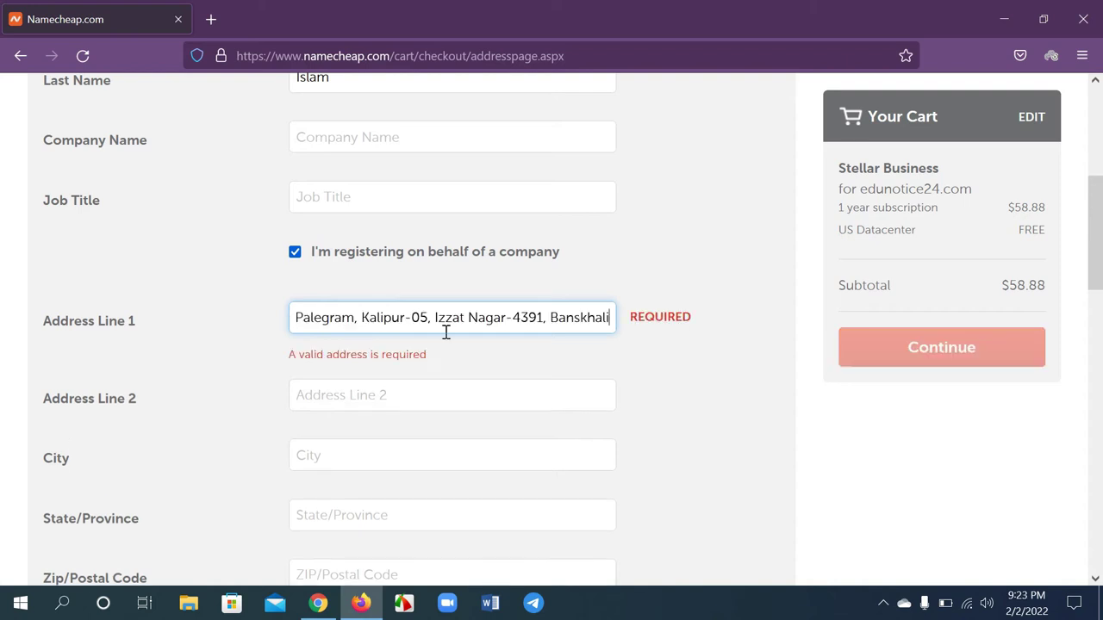
drag(435, 315, 560, 317)
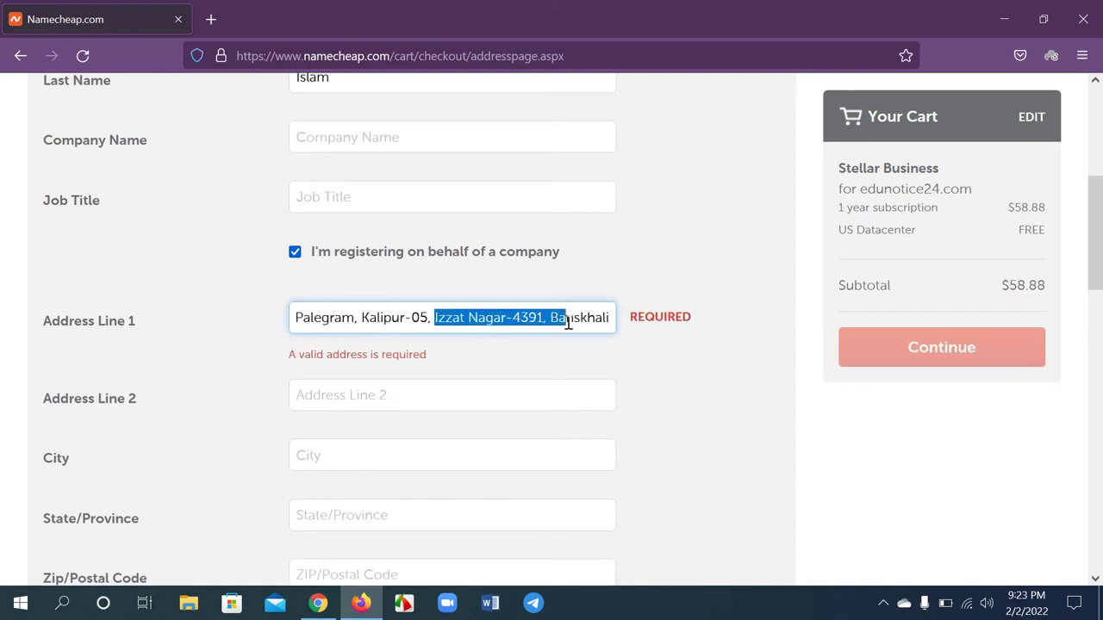
click(357, 399)
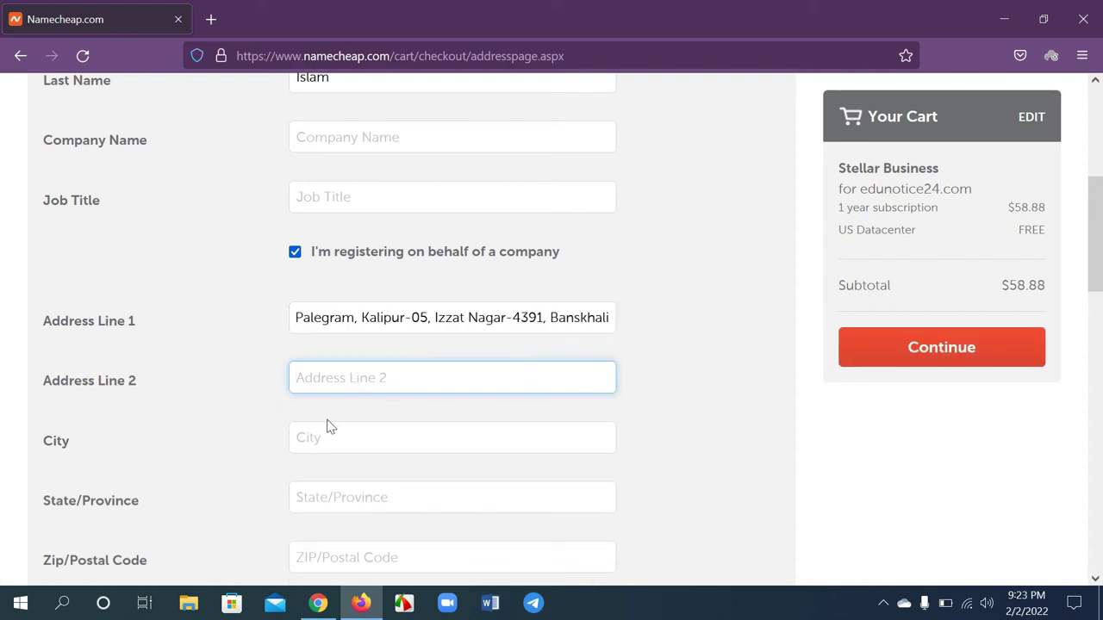
drag(404, 317, 570, 319)
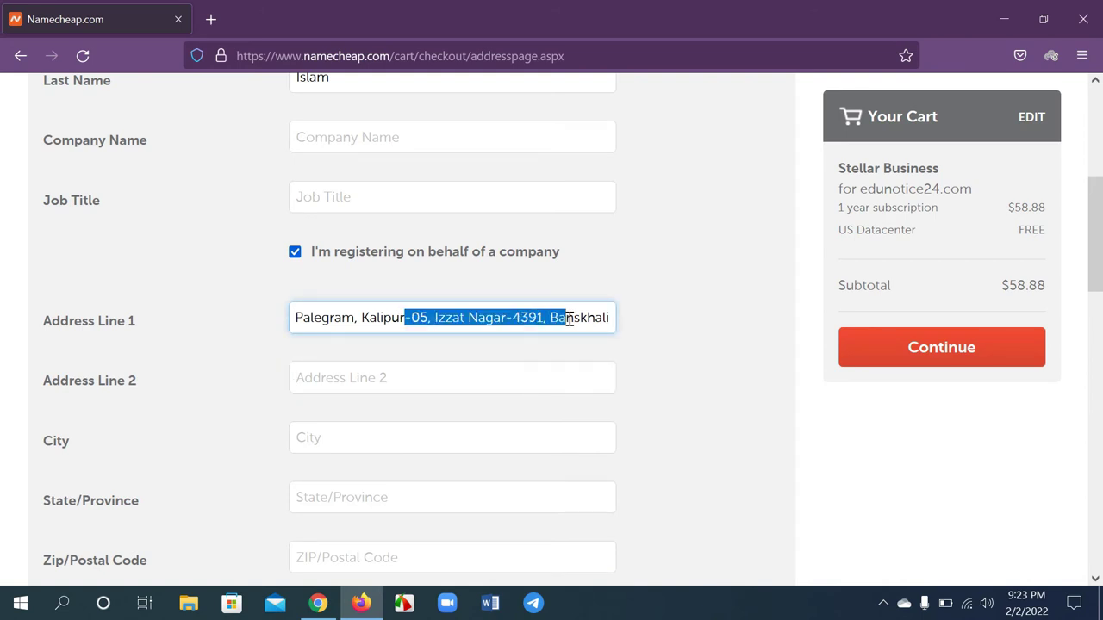
click(569, 319)
click(355, 379)
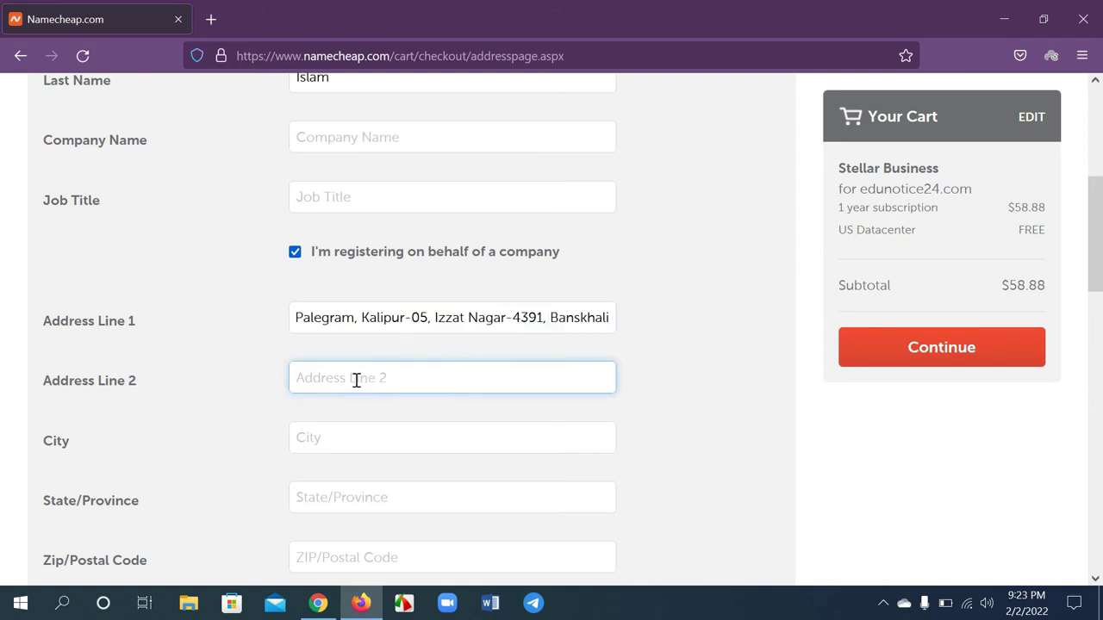
Pick the city and state/province from their suggestion lists
scroll(331, 431, down, 1)
click(323, 349)
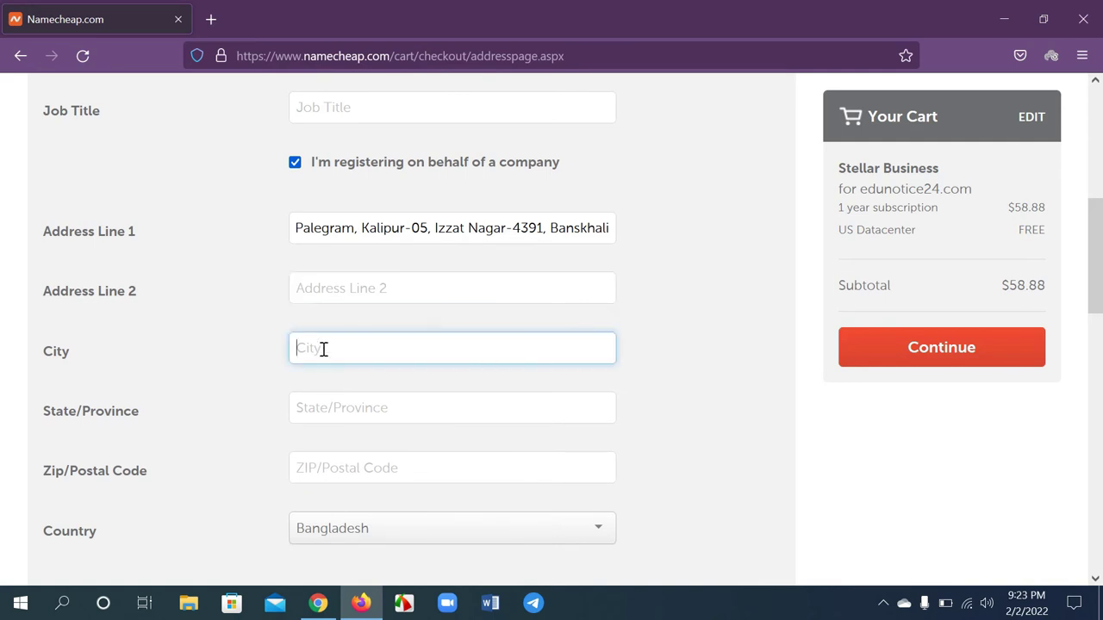
text(Cha)
key(Caps_Lock)
key(Down)
key(Return)
click(50, 428)
click(374, 407)
key(Down)
key(Return)
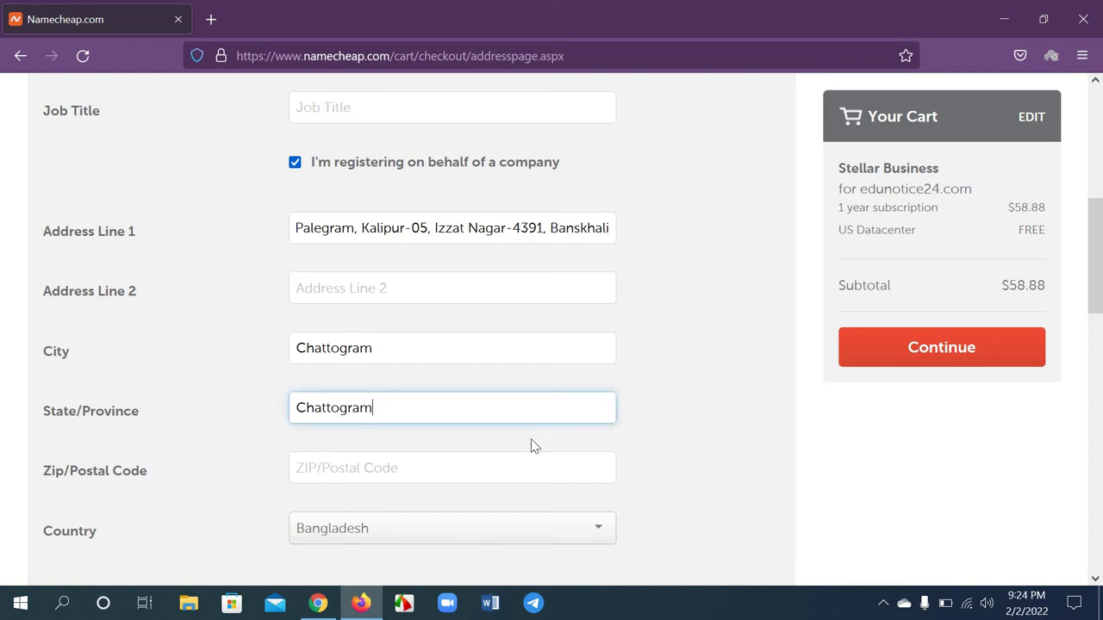
Enter the Zip/Postal Code
scroll(345, 408, down, 2)
click(326, 385)
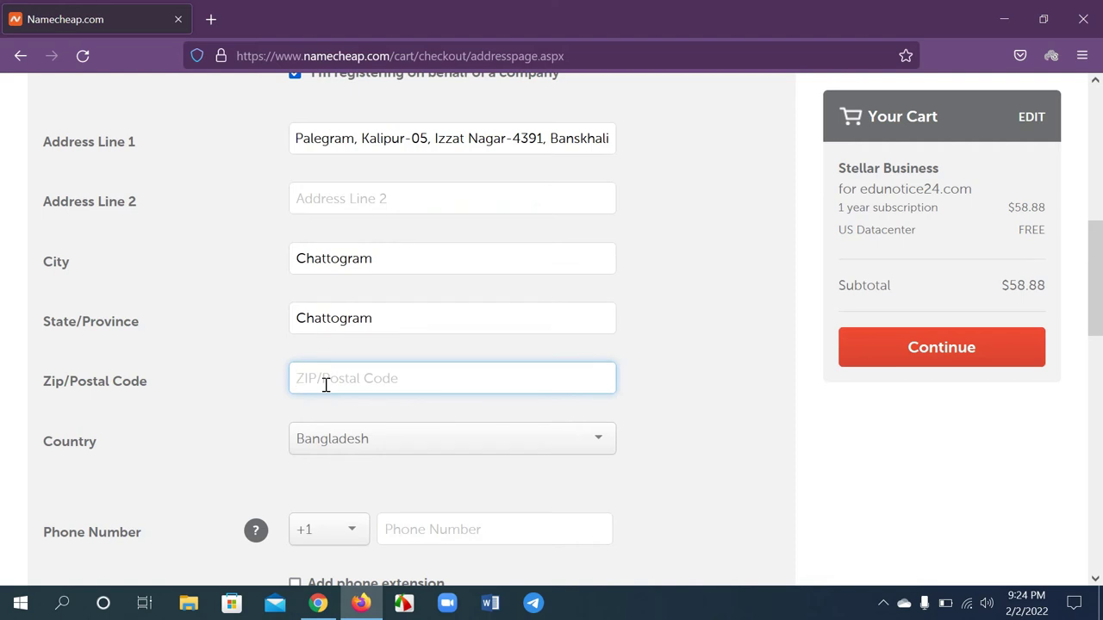
text(4391)
click(205, 459)
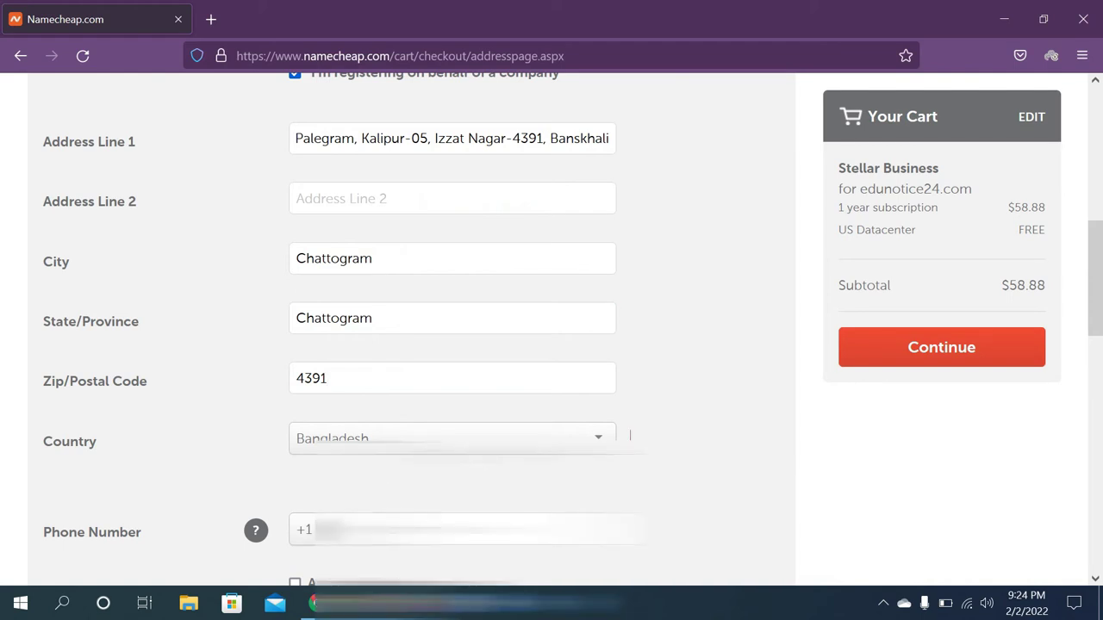
Choose the +880 phone country code and enter the phone number so the error clears
scroll(480, 454, down, 1)
scroll(601, 258, down, 2)
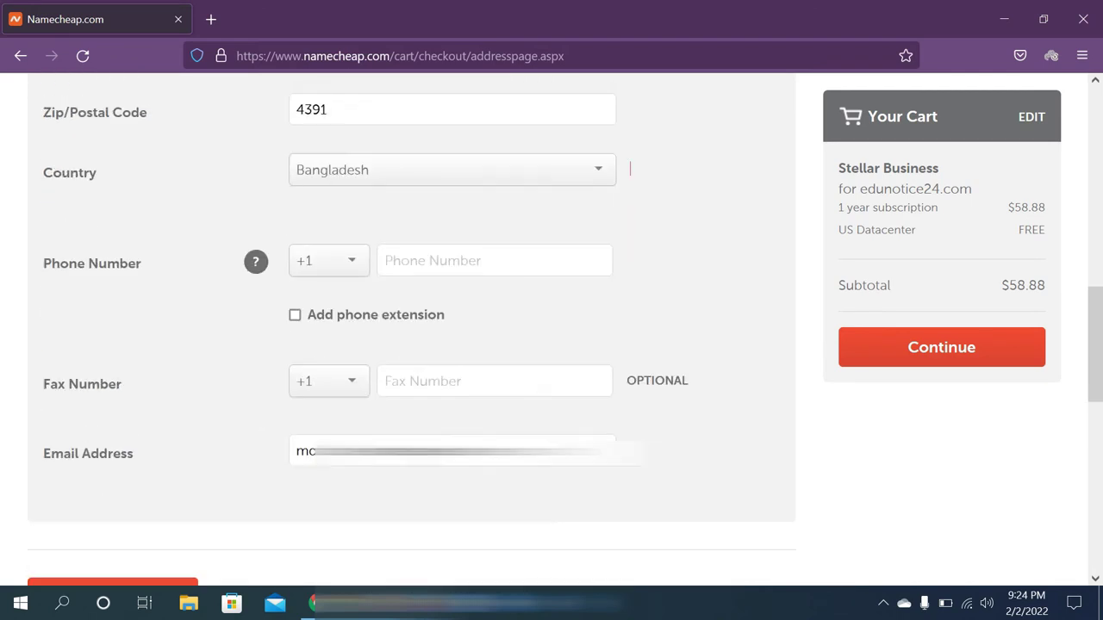
click(339, 273)
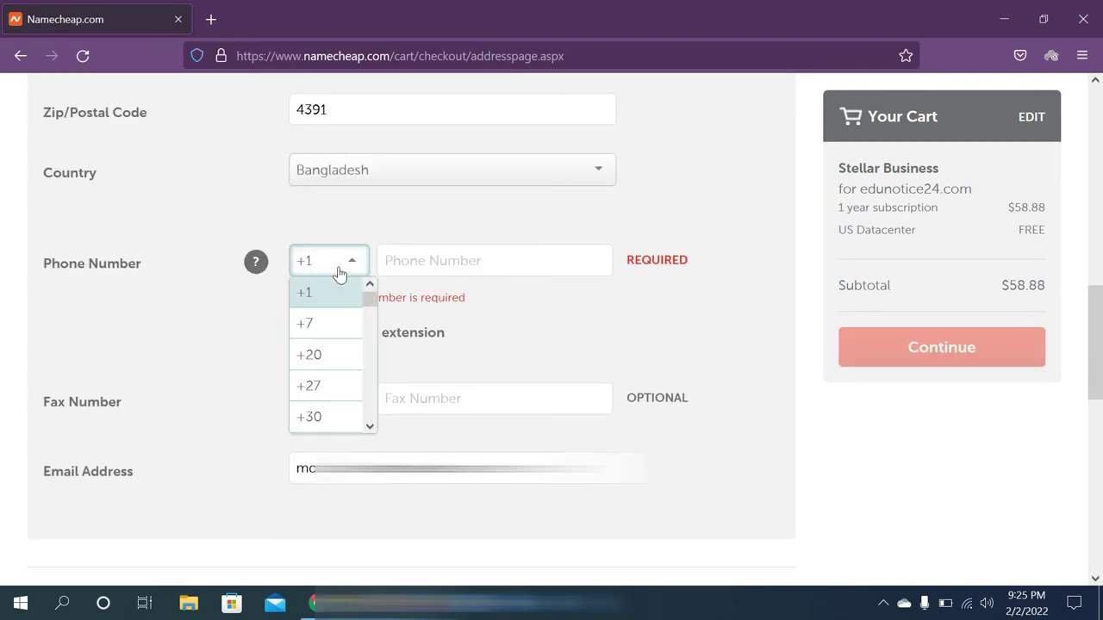
scroll(336, 362, down, 5)
scroll(333, 360, down, 10)
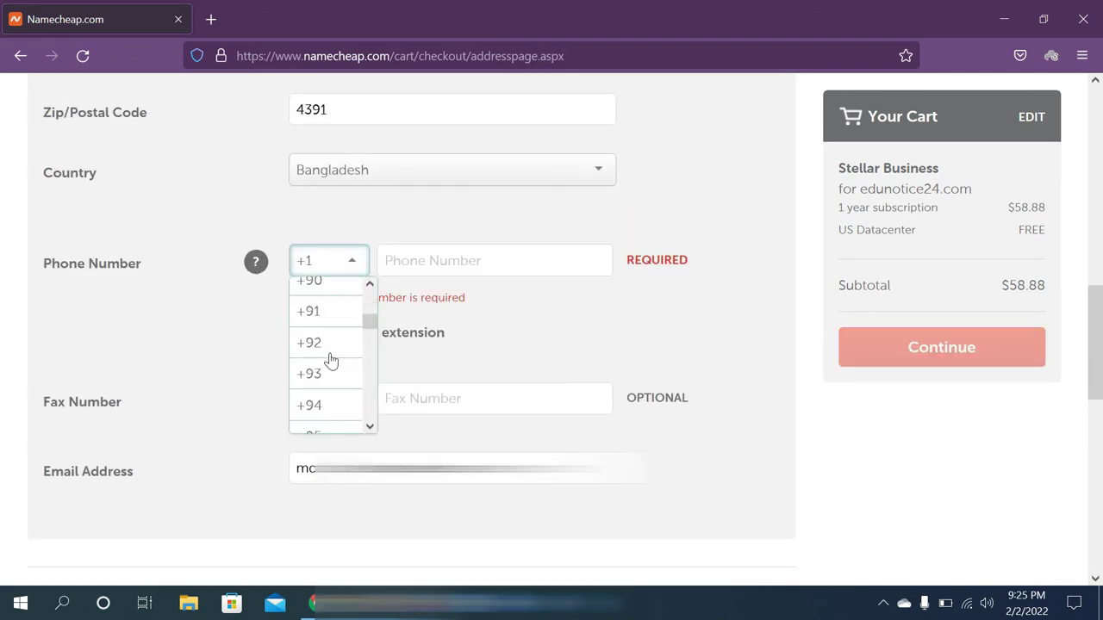
click(336, 402)
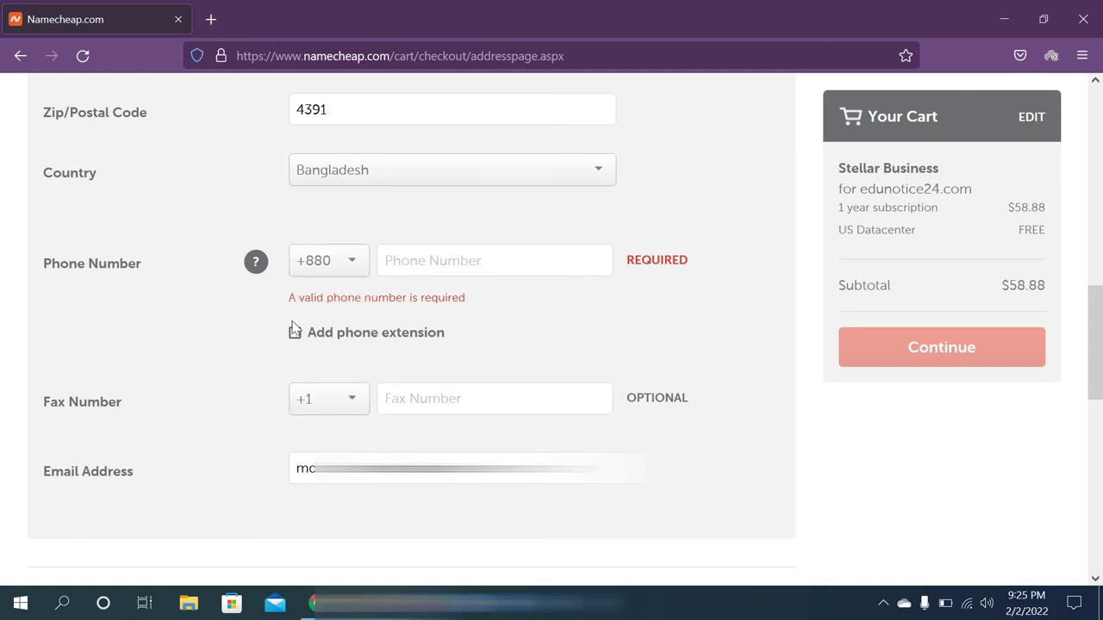
click(420, 259)
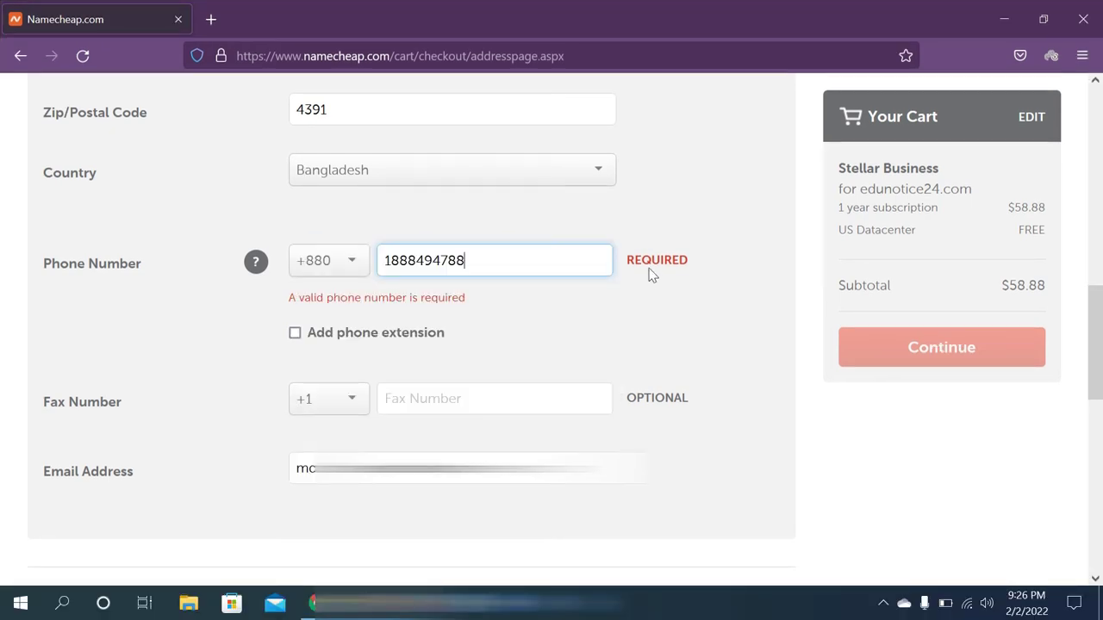
click(517, 311)
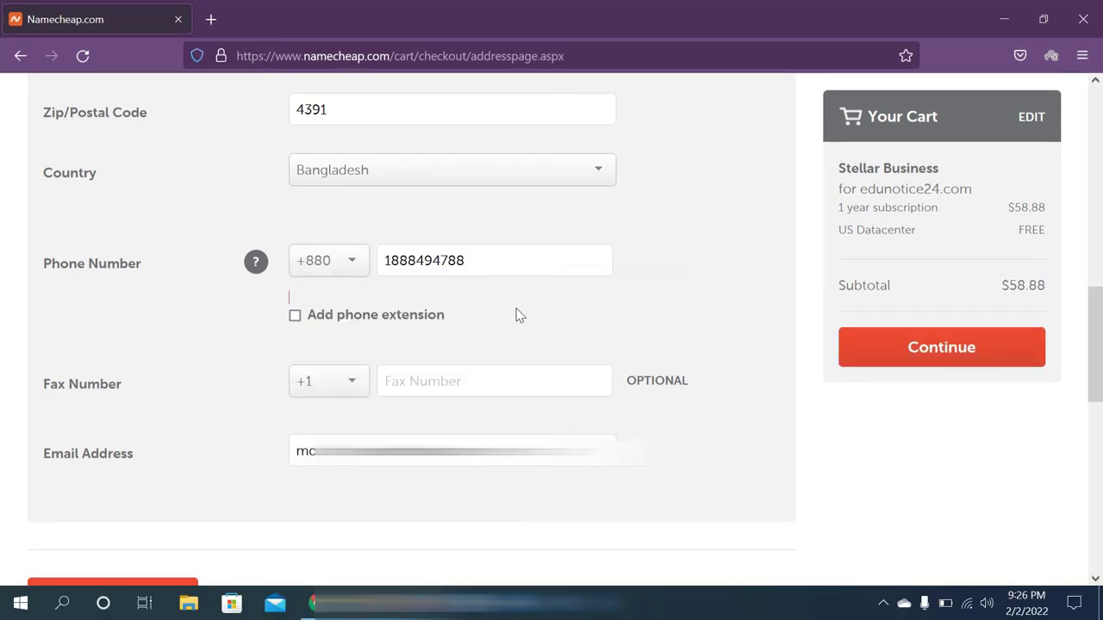
Turn on Add phone extension, then switch it off so the number has no extension
scroll(379, 276, down, 1)
click(379, 177)
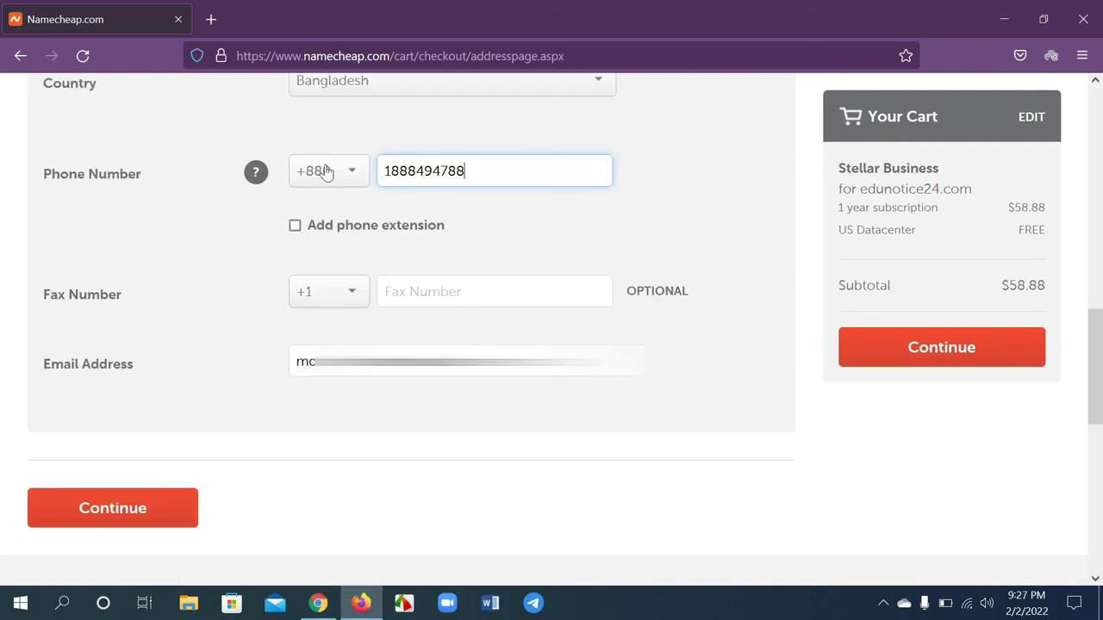
click(295, 227)
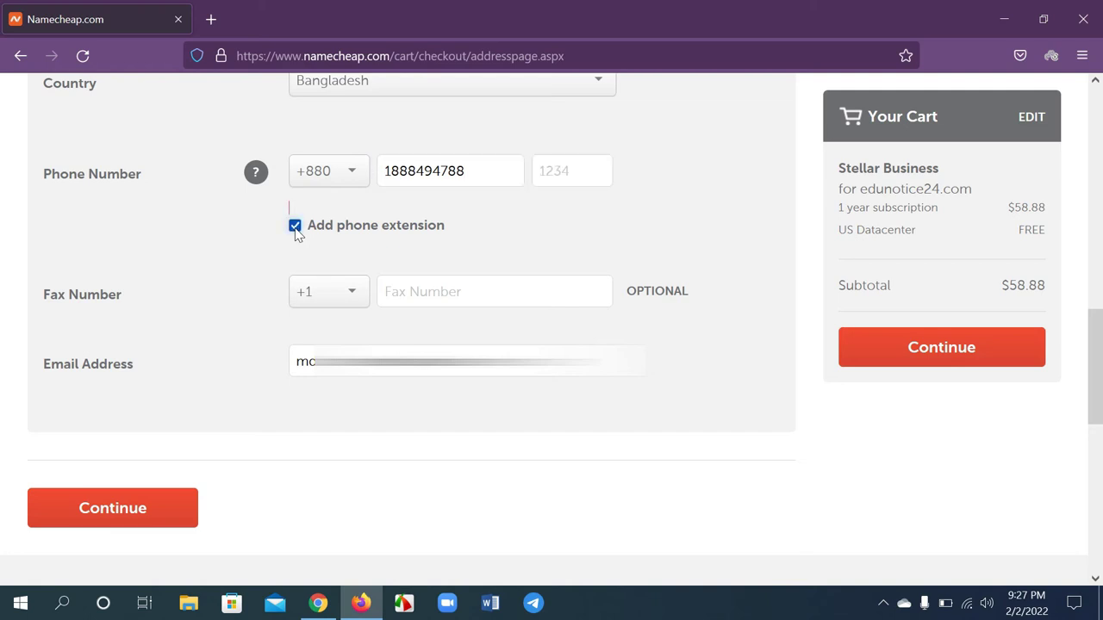
click(555, 174)
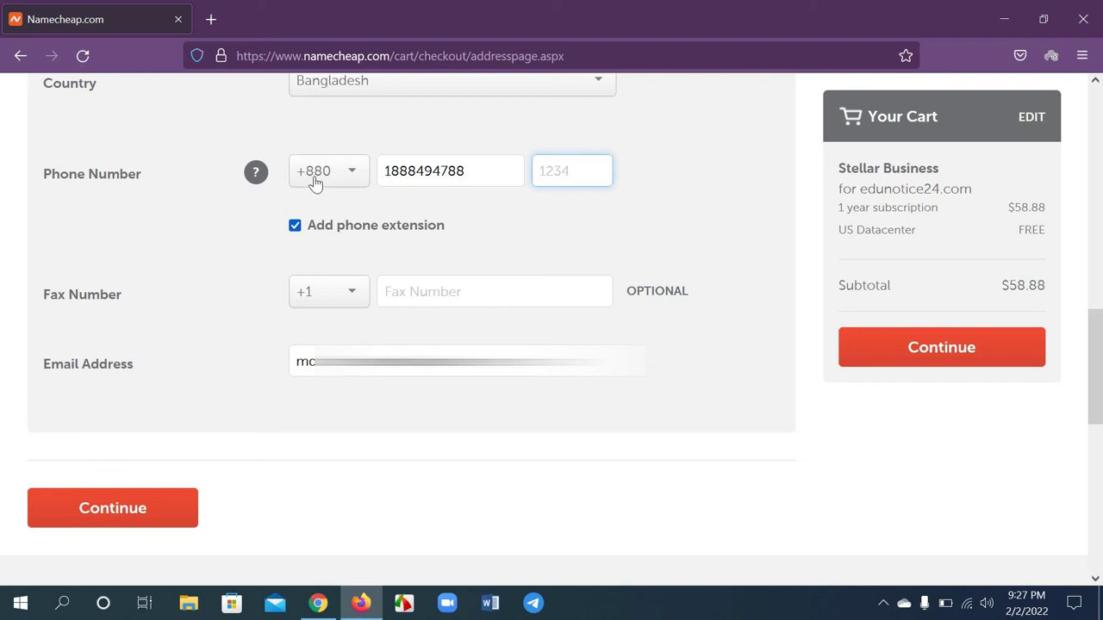
click(299, 223)
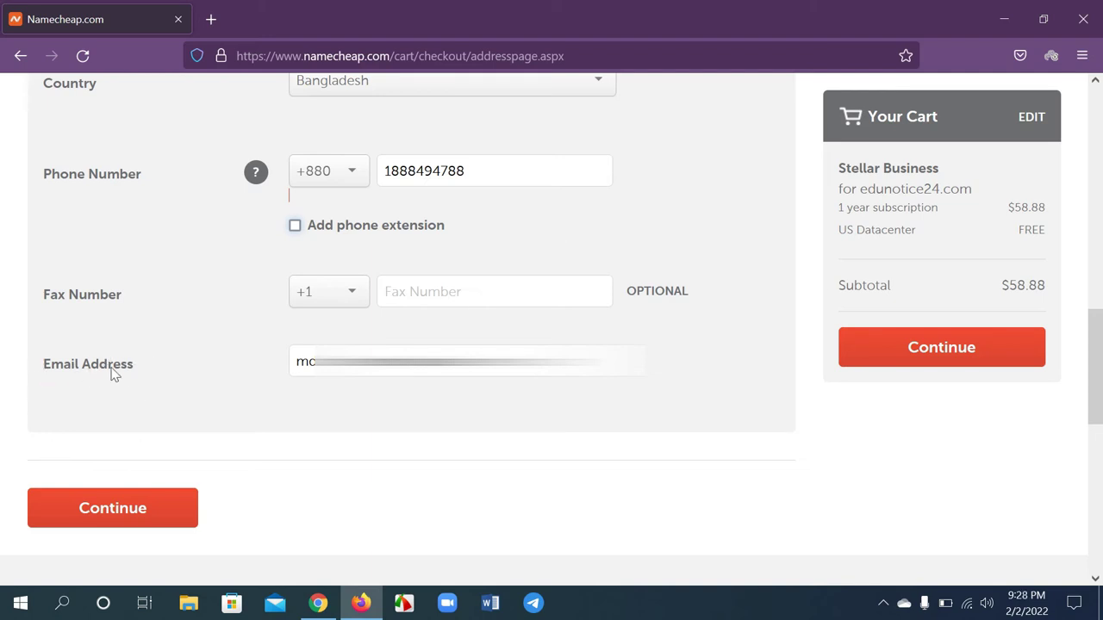
Continue to the billing step and paste the cardholder's name into Name on Card
click(147, 507)
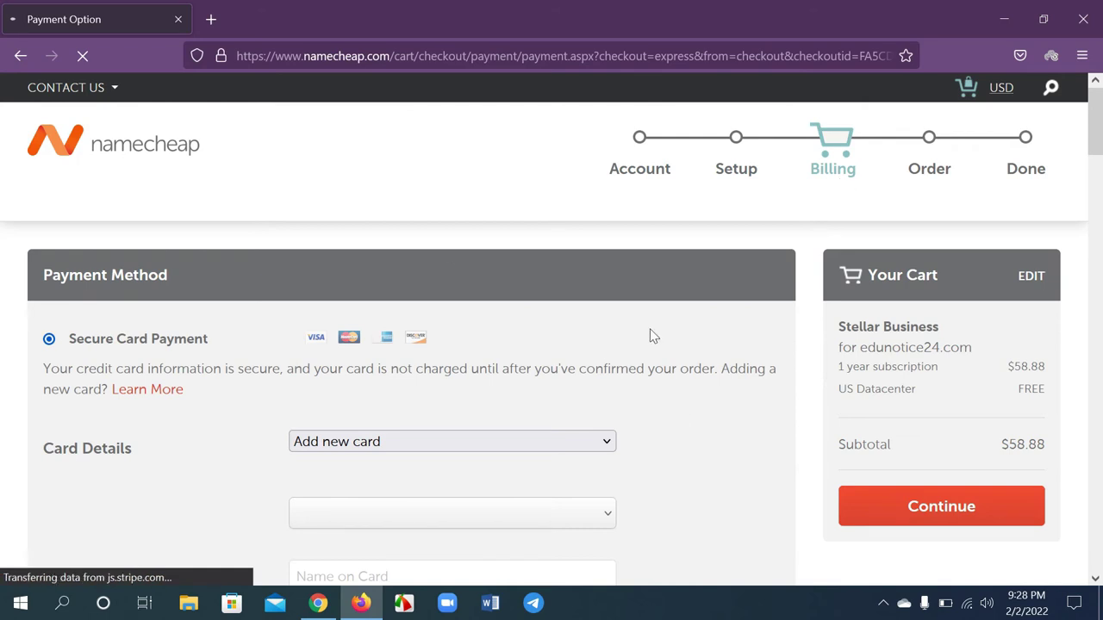
scroll(652, 336, down, 2)
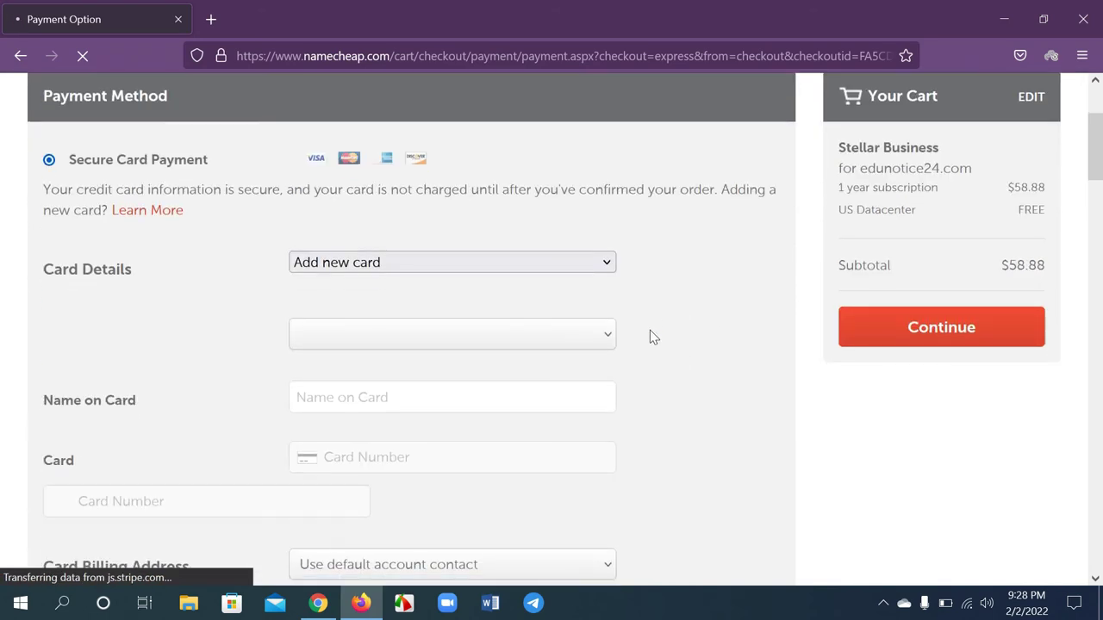
scroll(652, 336, down, 1)
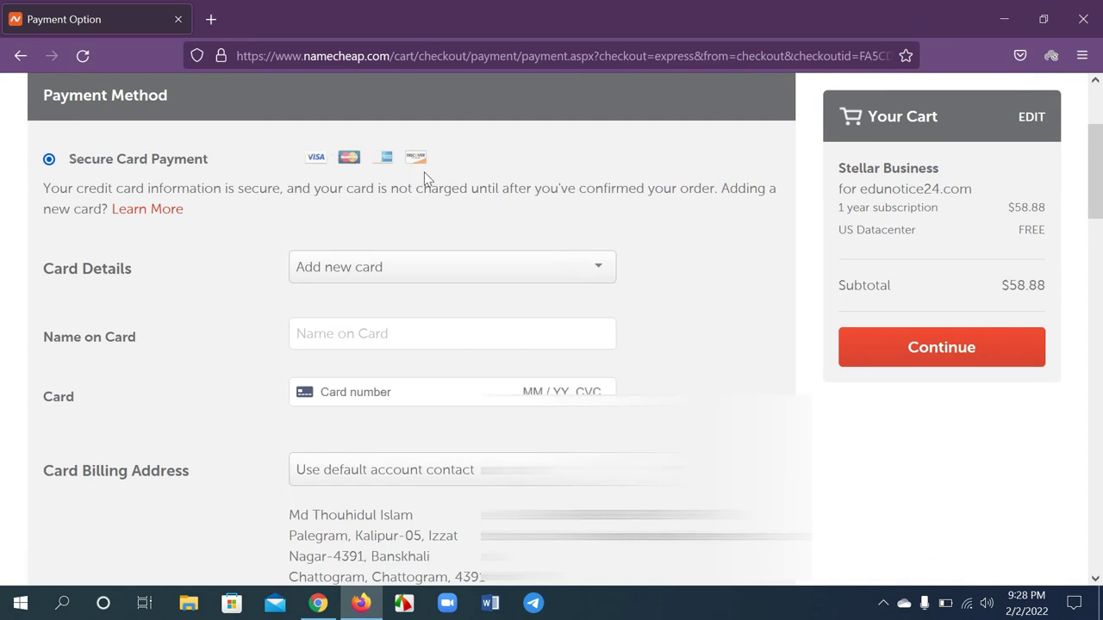
click(356, 332)
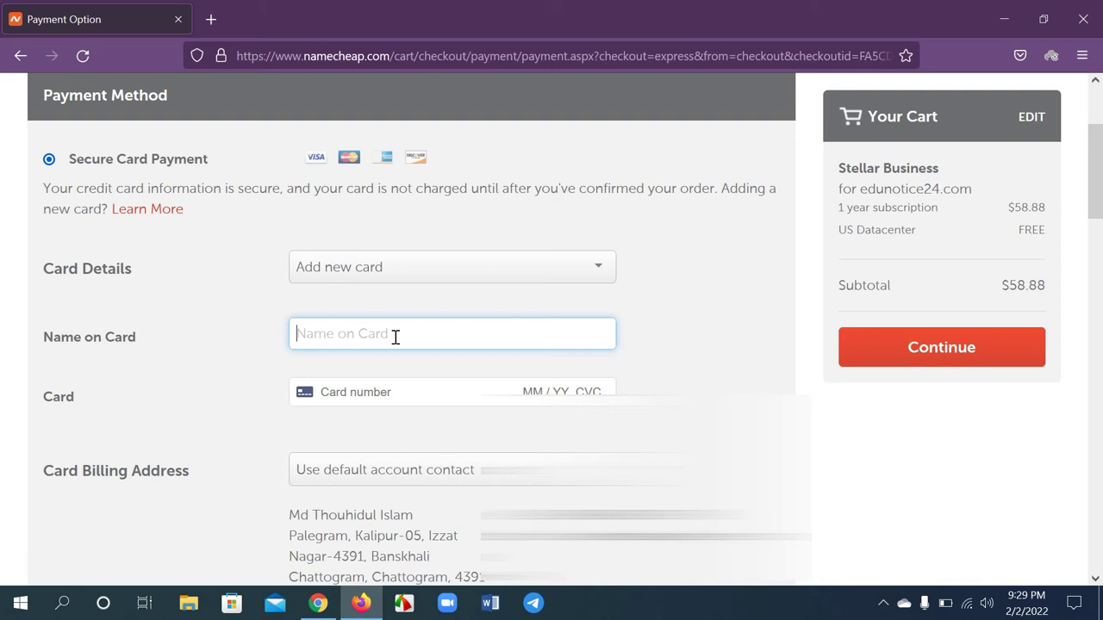
key(ctrl+v)
Enter the card number, expiry date (MM/YY) and security code
click(406, 373)
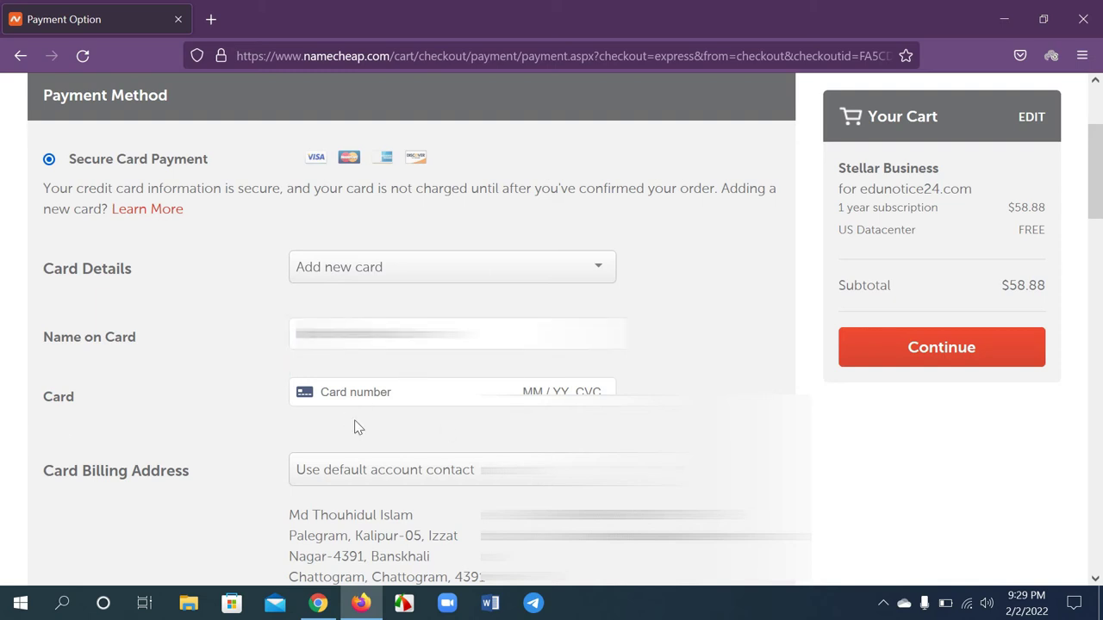
click(359, 393)
text(5460)
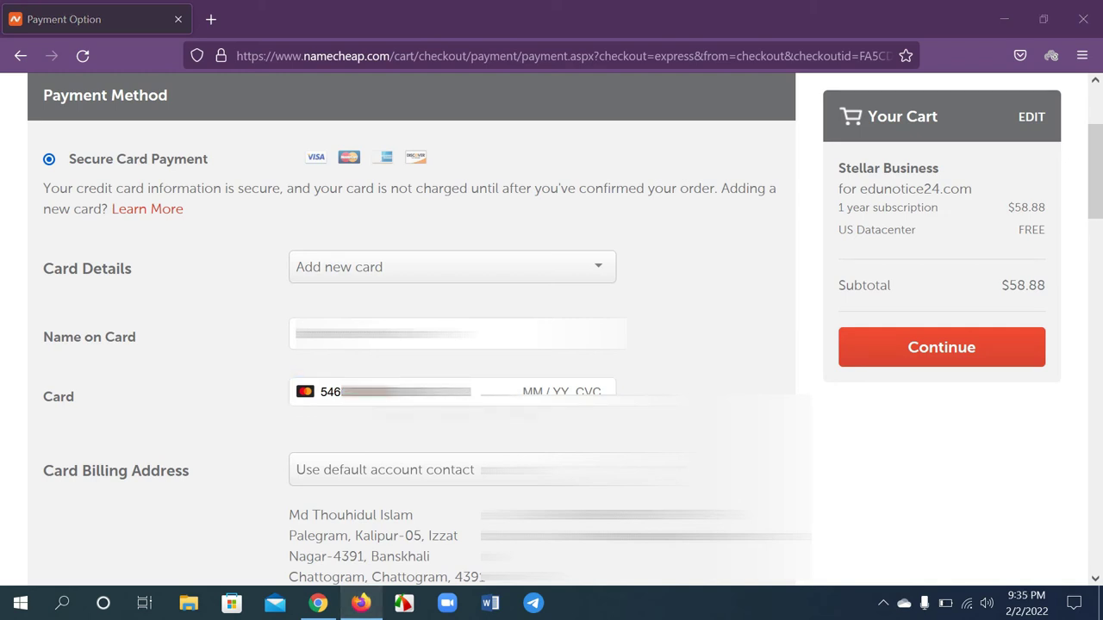
click(522, 391)
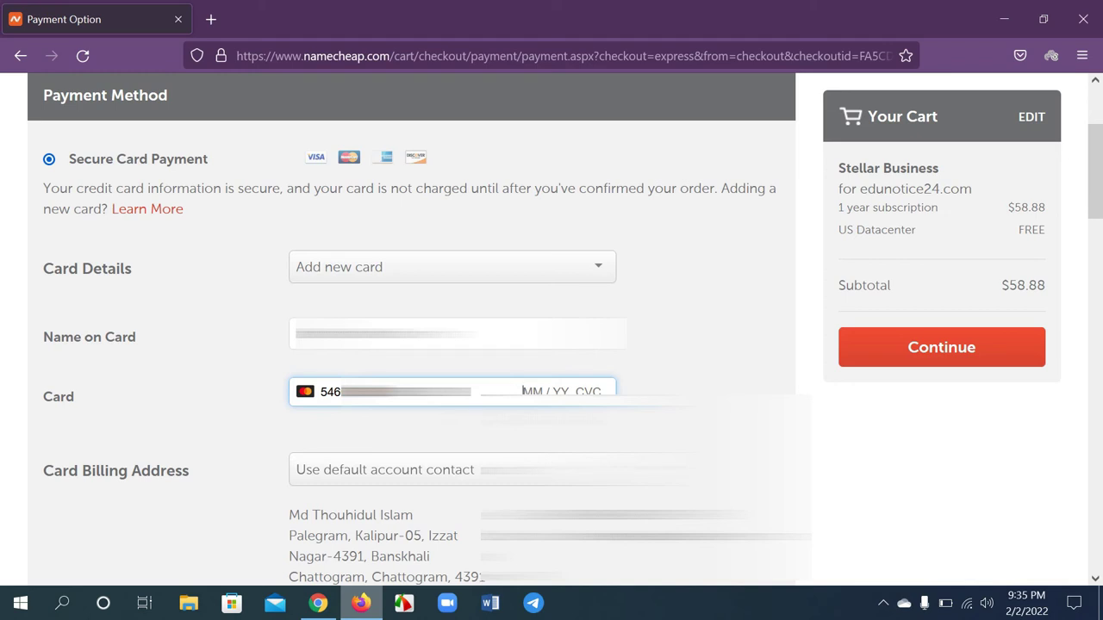
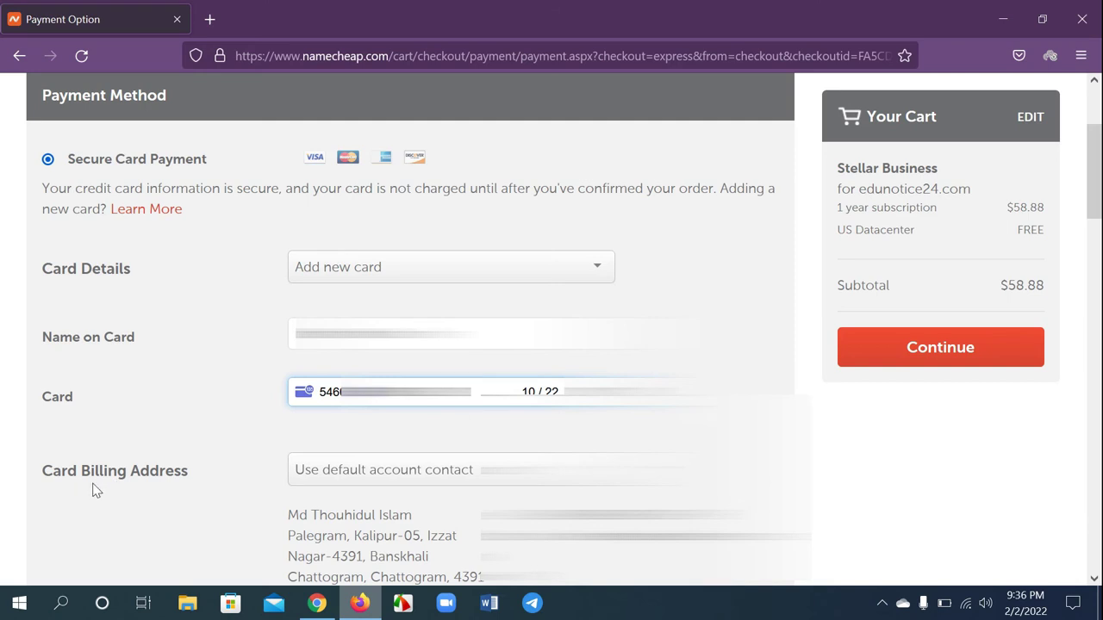
Use the default account contact as card billing address and untick Remember this card
click(348, 482)
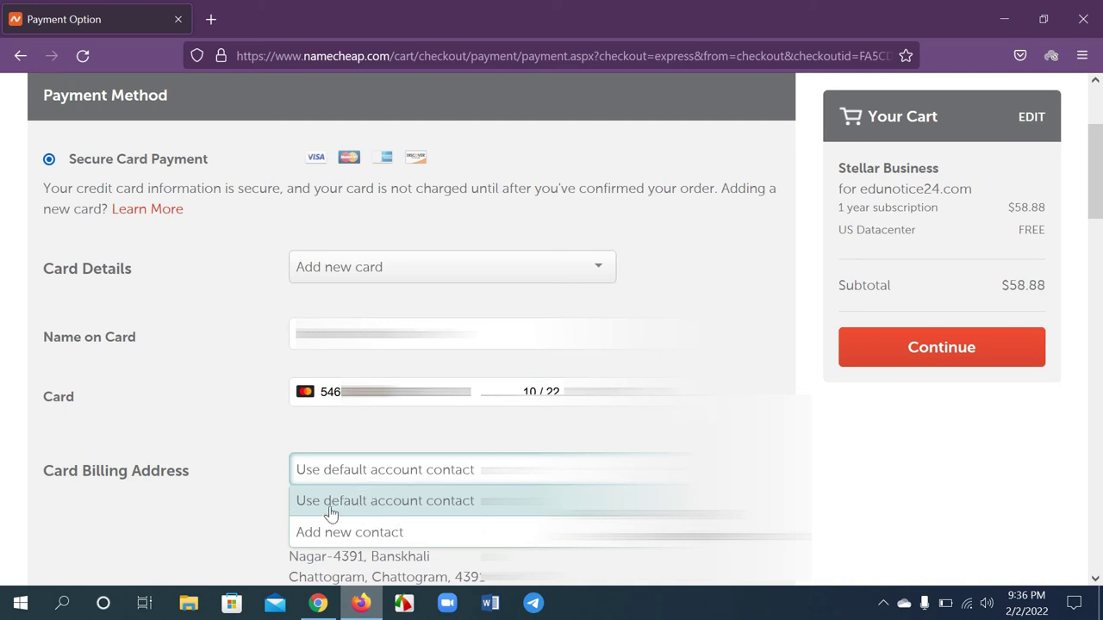
click(402, 505)
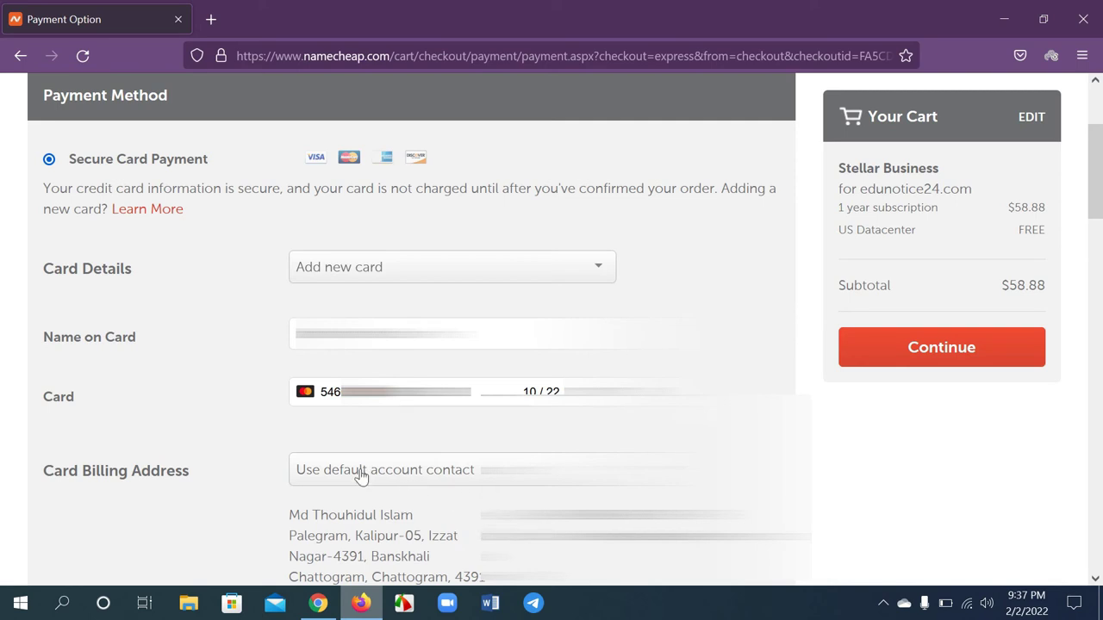
scroll(310, 146, down, 3)
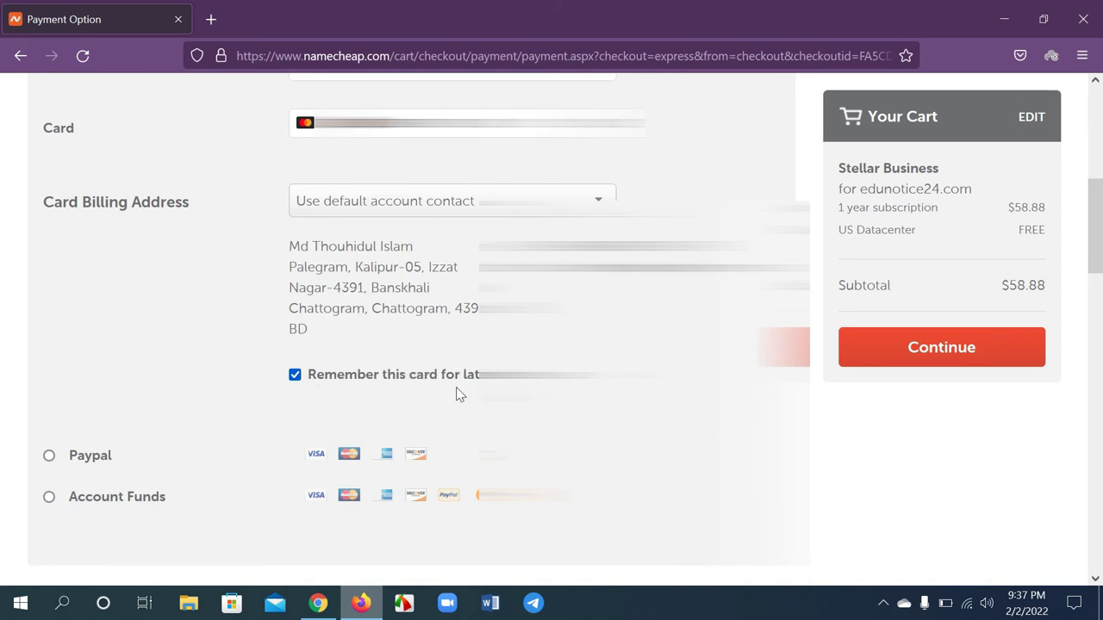
click(294, 377)
Scroll down to Renewal Settings and read the warning about saving payment settings
scroll(434, 350, down, 3)
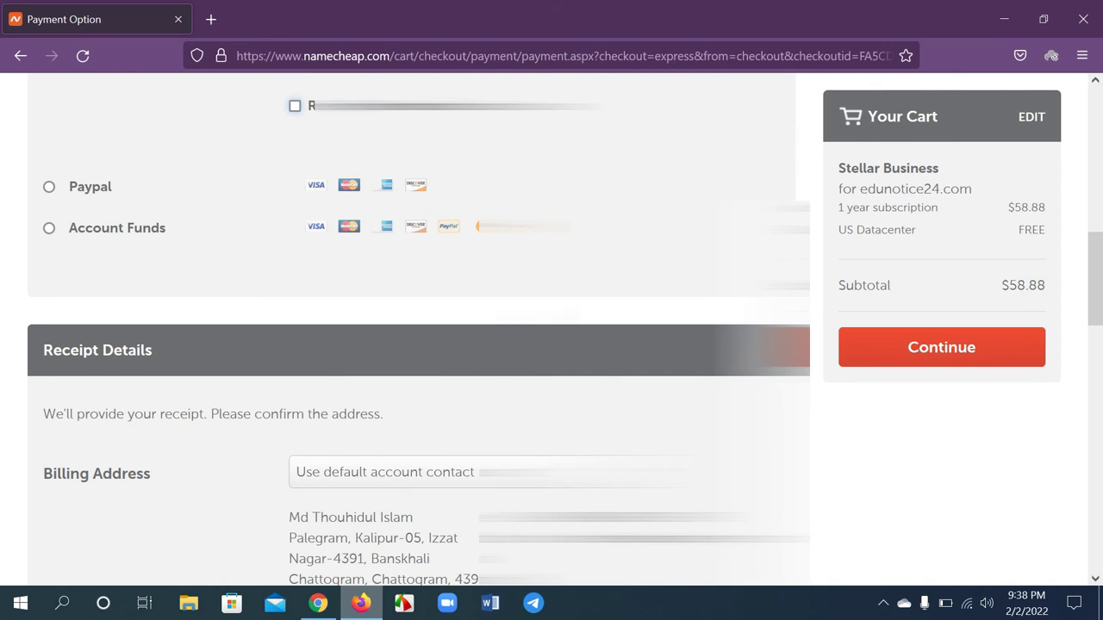
scroll(419, 345, down, 2)
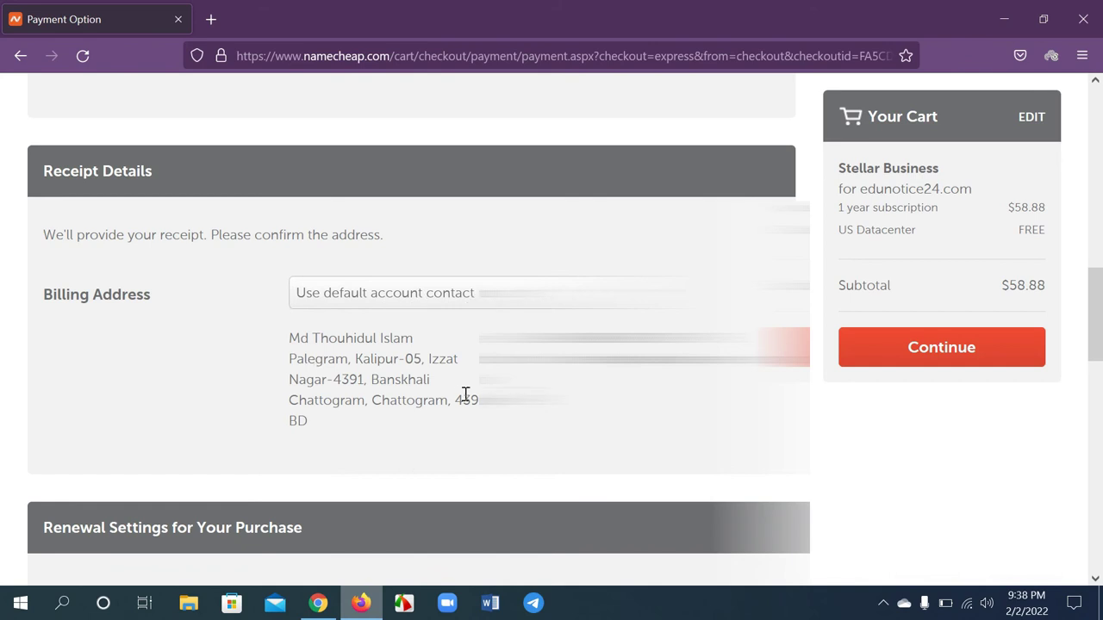
scroll(465, 395, down, 5)
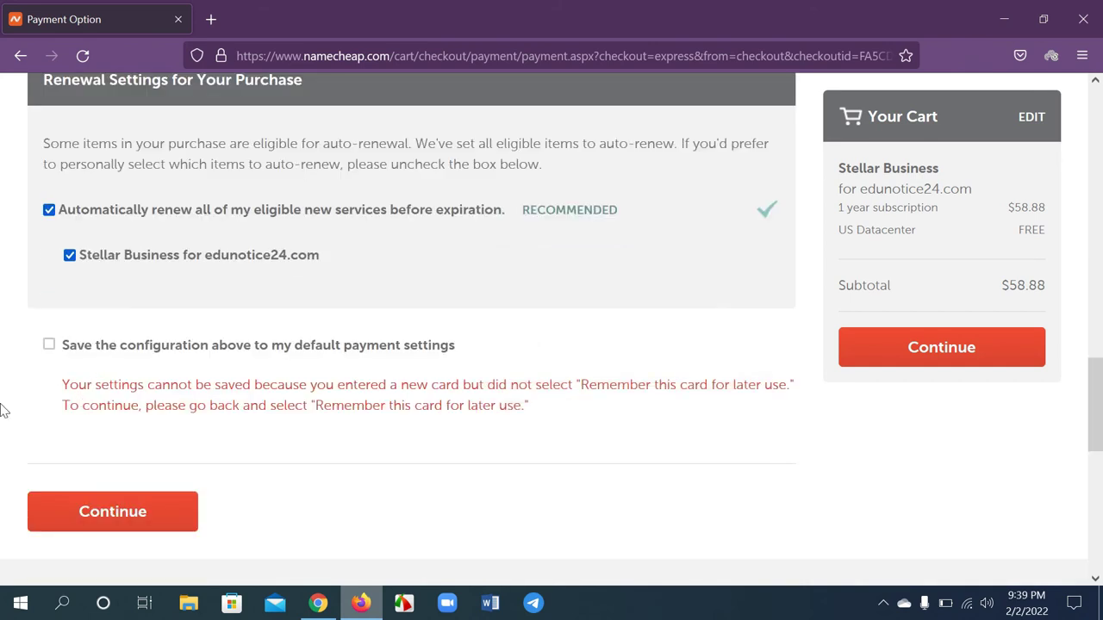
drag(71, 385, 528, 389)
click(587, 385)
Continue to the Order Review page and check the $58.88 Stellar Business subscription price
click(921, 348)
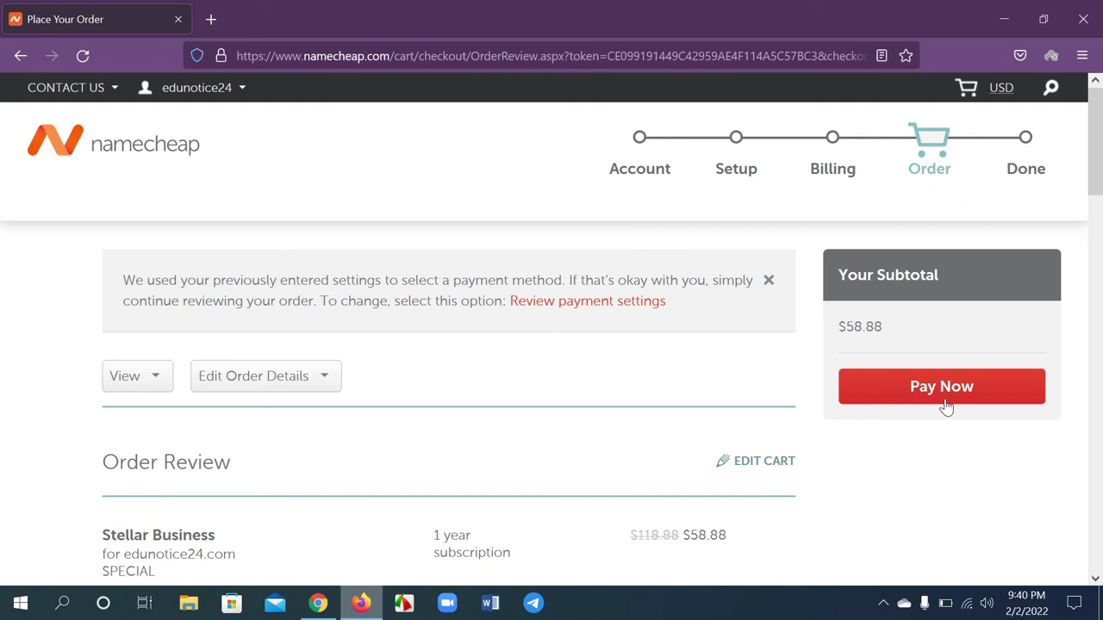
scroll(578, 465, down, 3)
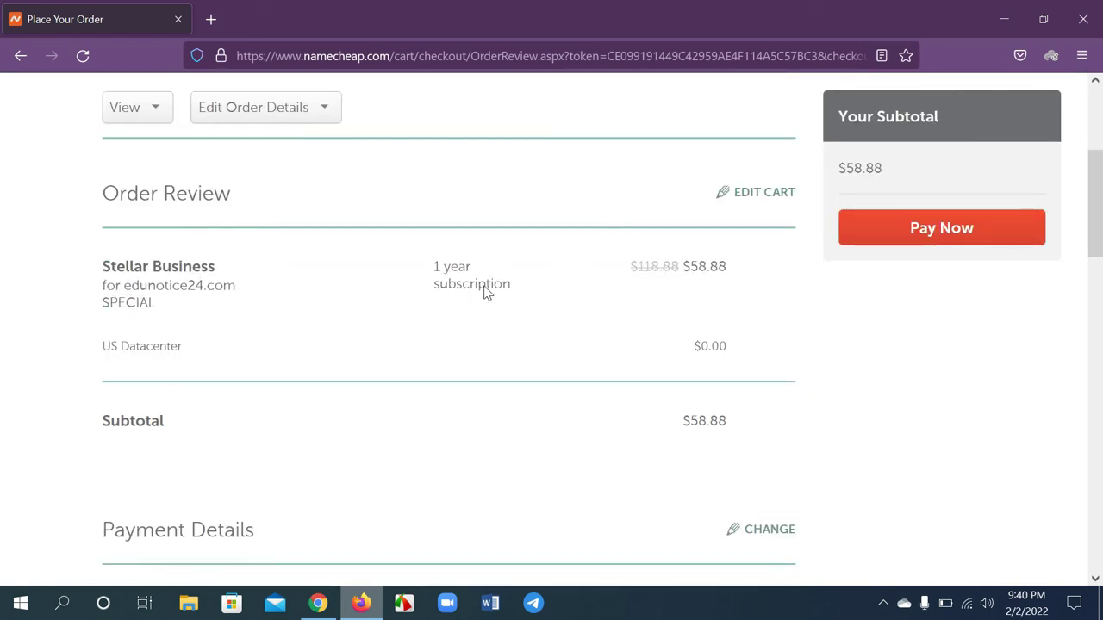
drag(681, 273, 726, 274)
click(517, 343)
Accept the Terms of Service and pay for the Stellar Business order with Pay Now
scroll(437, 472, down, 10)
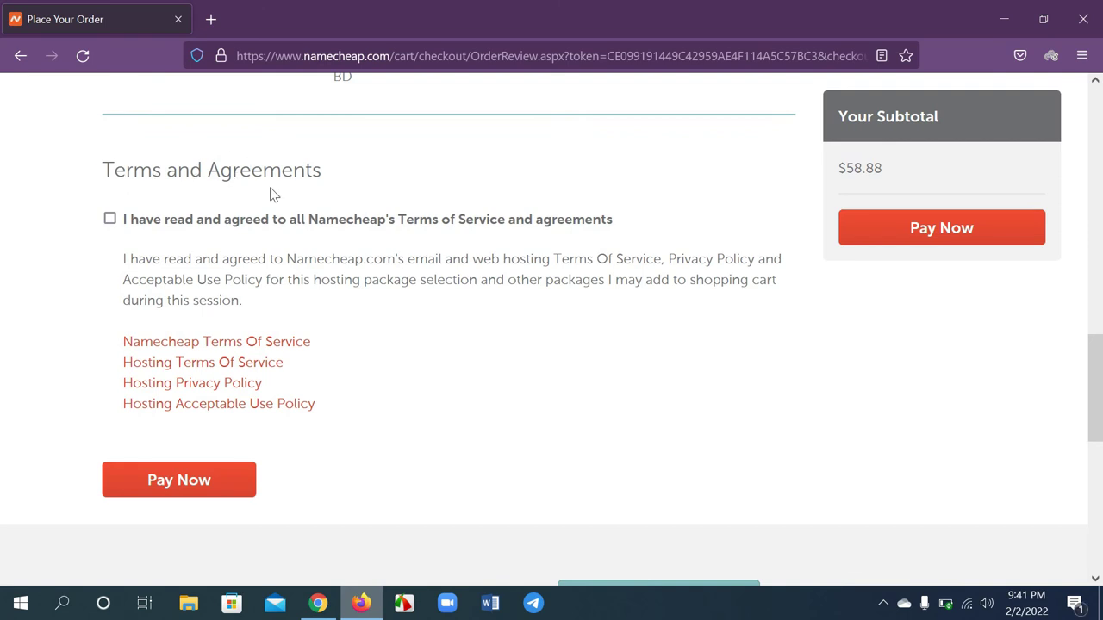
click(110, 221)
click(939, 236)
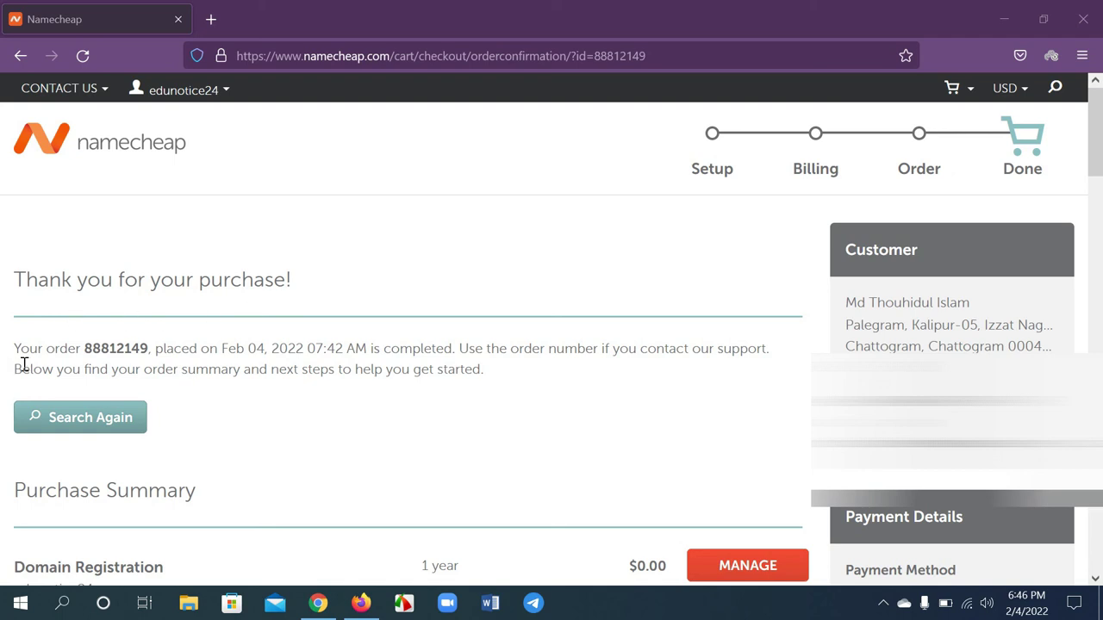
Check the order number, scroll to Payment Details showing $59.06 charged, and download the receipt
click(85, 349)
drag(85, 349, 146, 349)
click(628, 313)
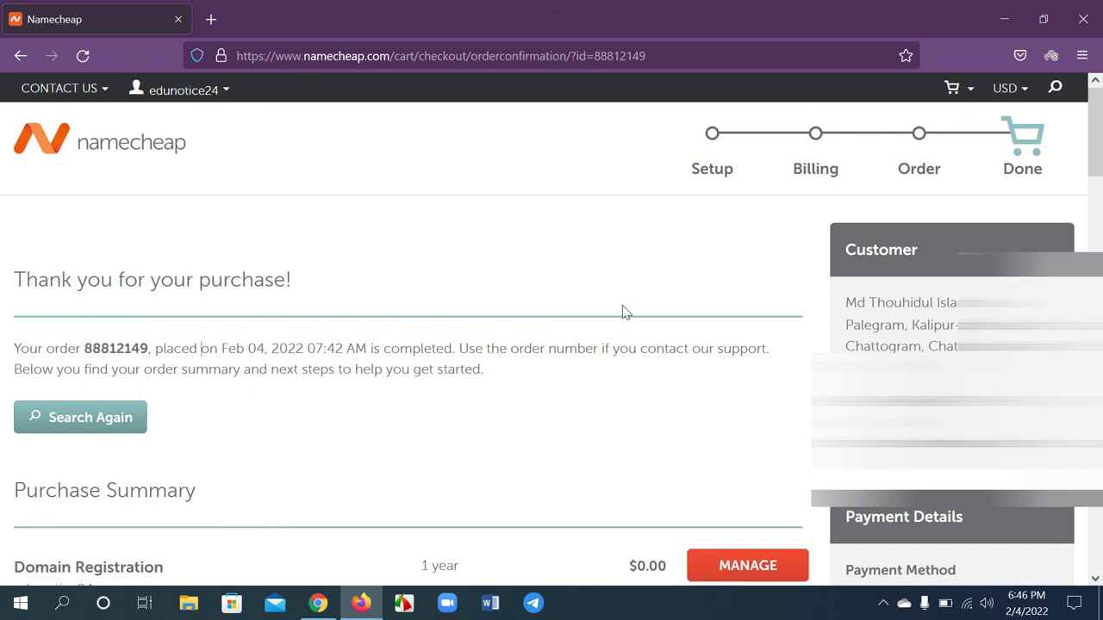
scroll(628, 313, down, 5)
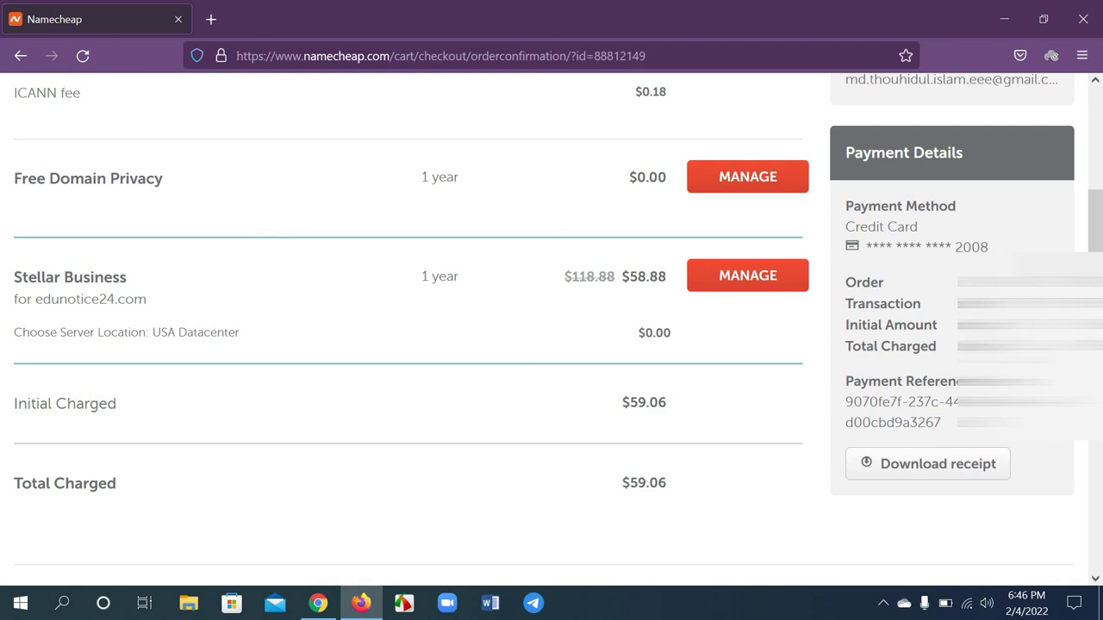
click(924, 468)
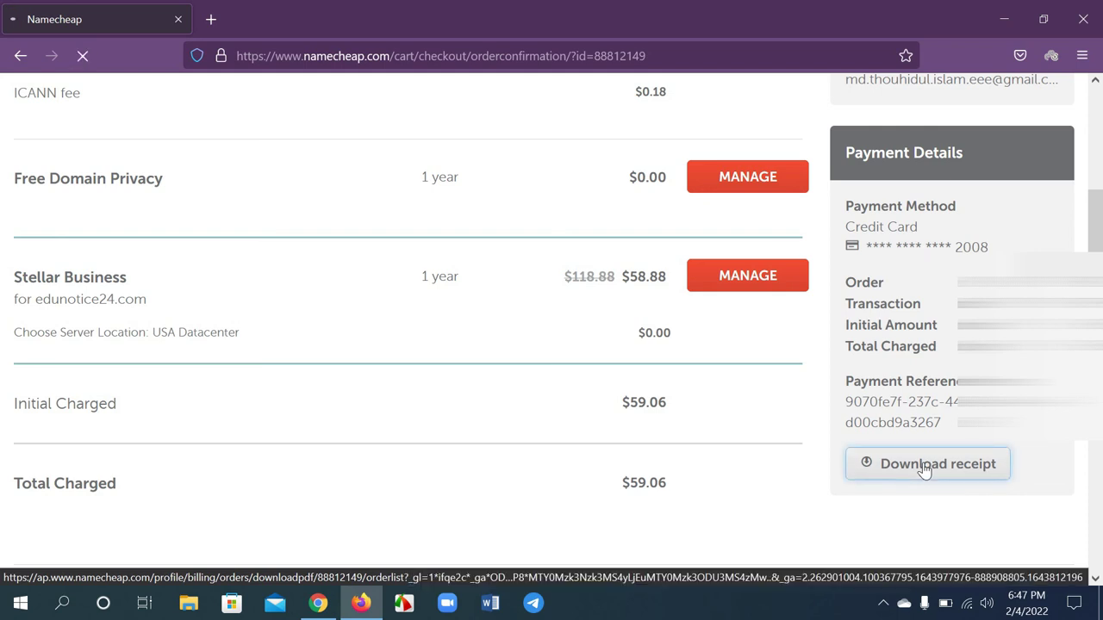